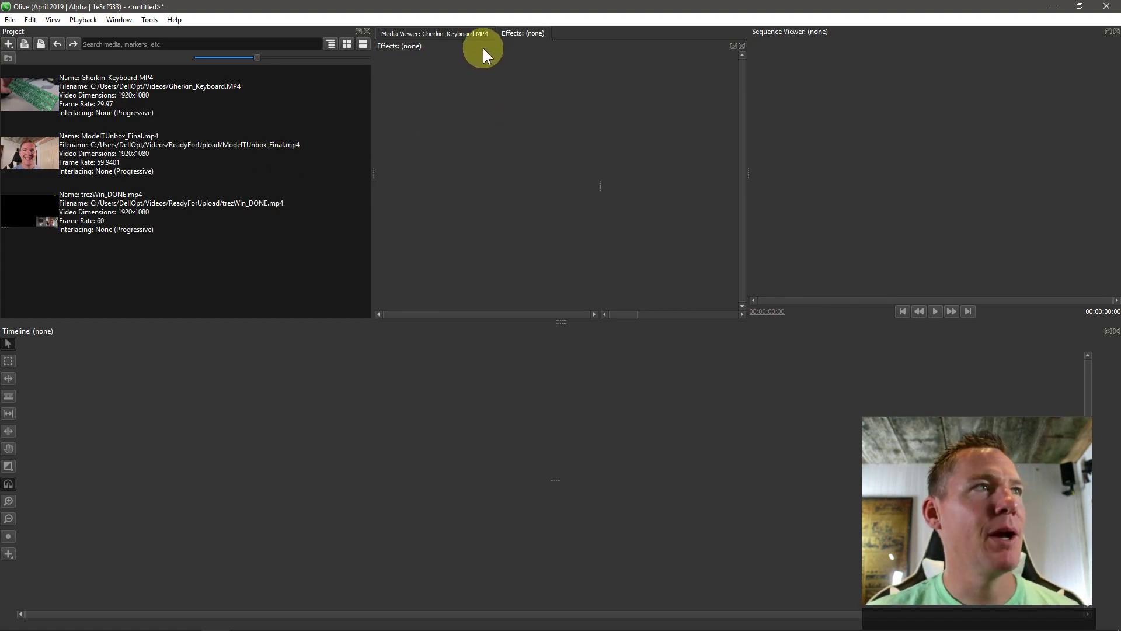
Load Gherkin_Keyboard.MP4 into the Media Viewer, play it, and return to the Effects panel.
{"action": "left_click", "coordinate": [454, 33]}
{"action": "left_click", "coordinate": [519, 33]}
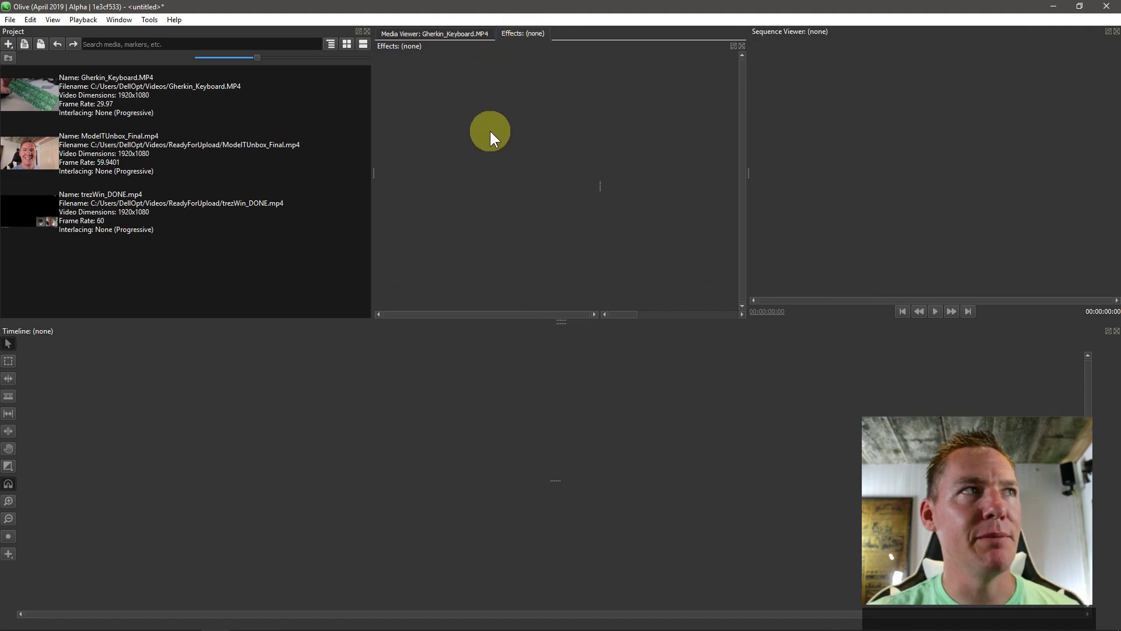
{"action": "left_click", "coordinate": [400, 35]}
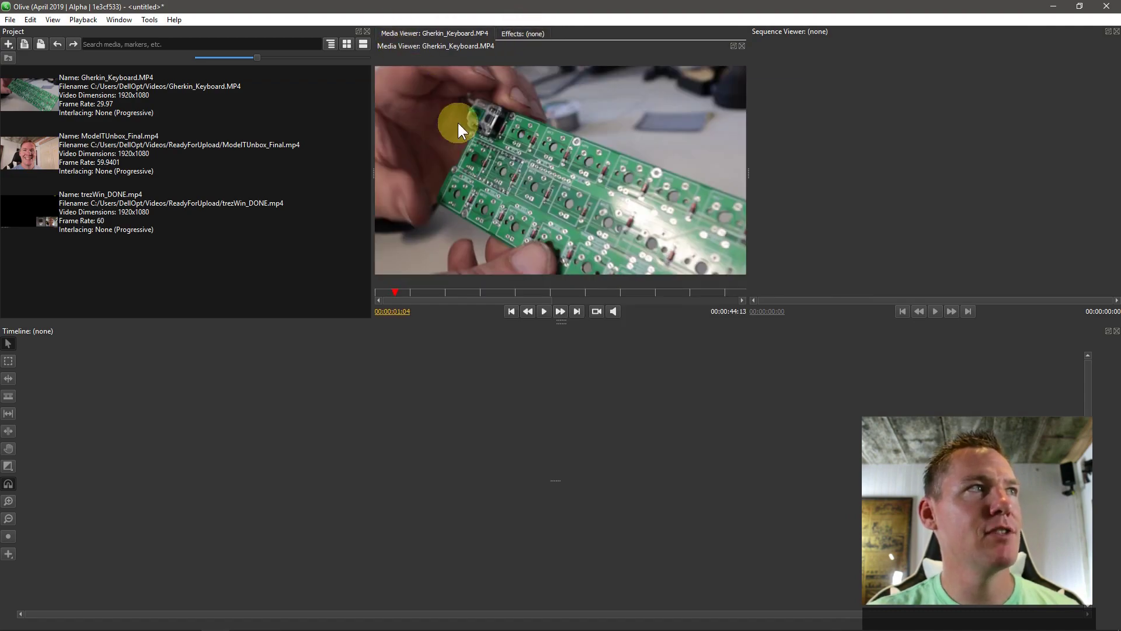
{"action": "double_click", "coordinate": [31, 93]}
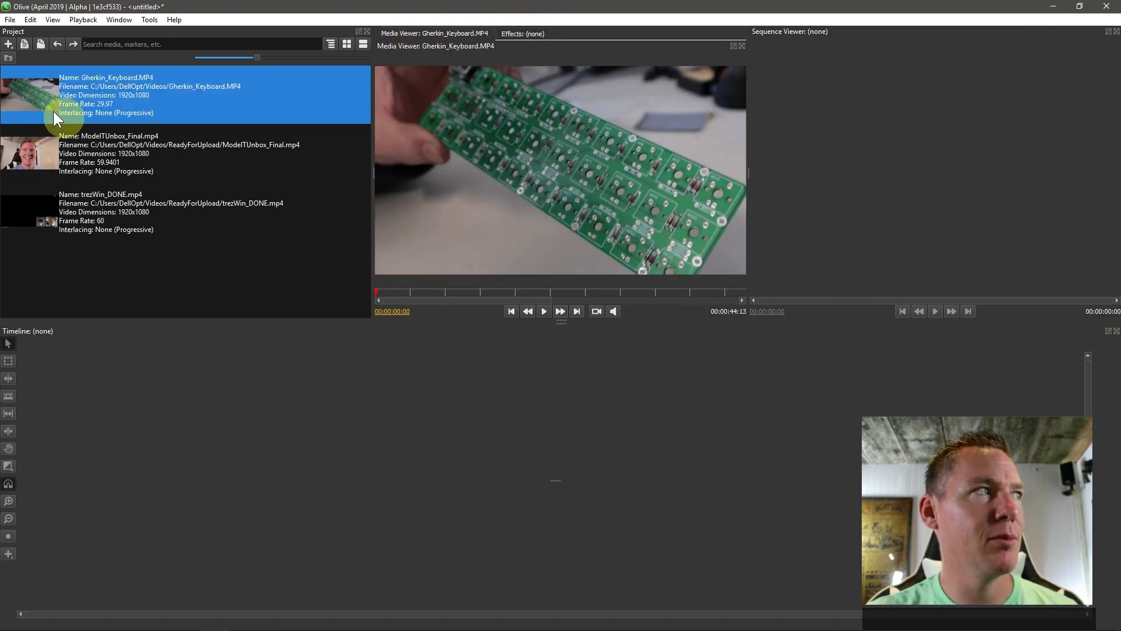
{"action": "left_click", "coordinate": [543, 310]}
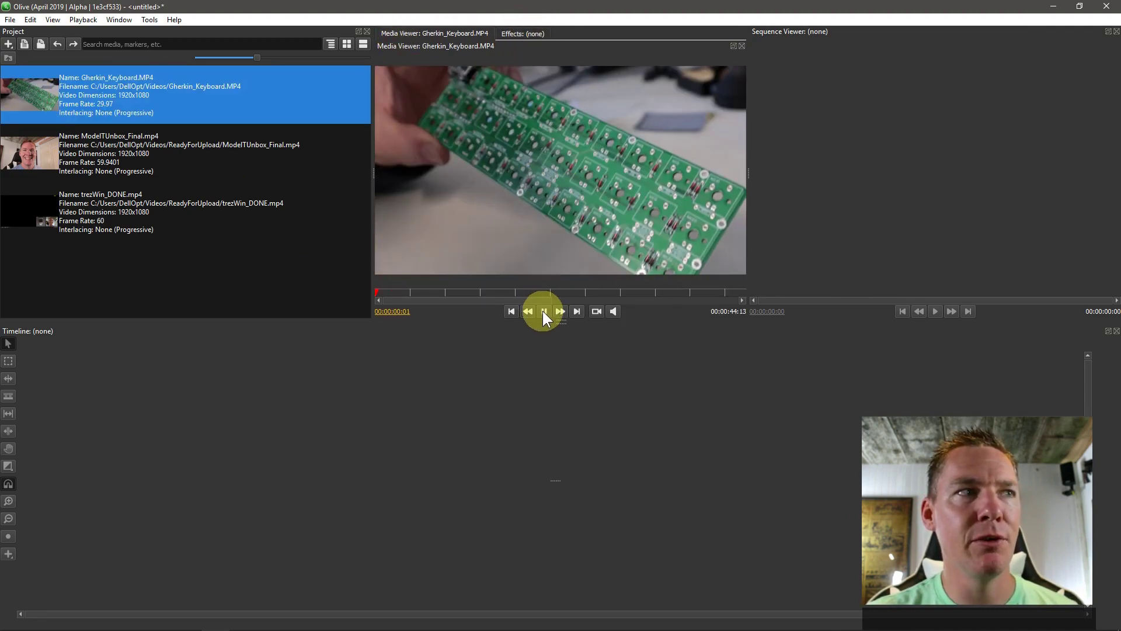
{"action": "left_click", "coordinate": [506, 33]}
{"action": "left_click", "coordinate": [465, 34]}
{"action": "left_click", "coordinate": [512, 35]}
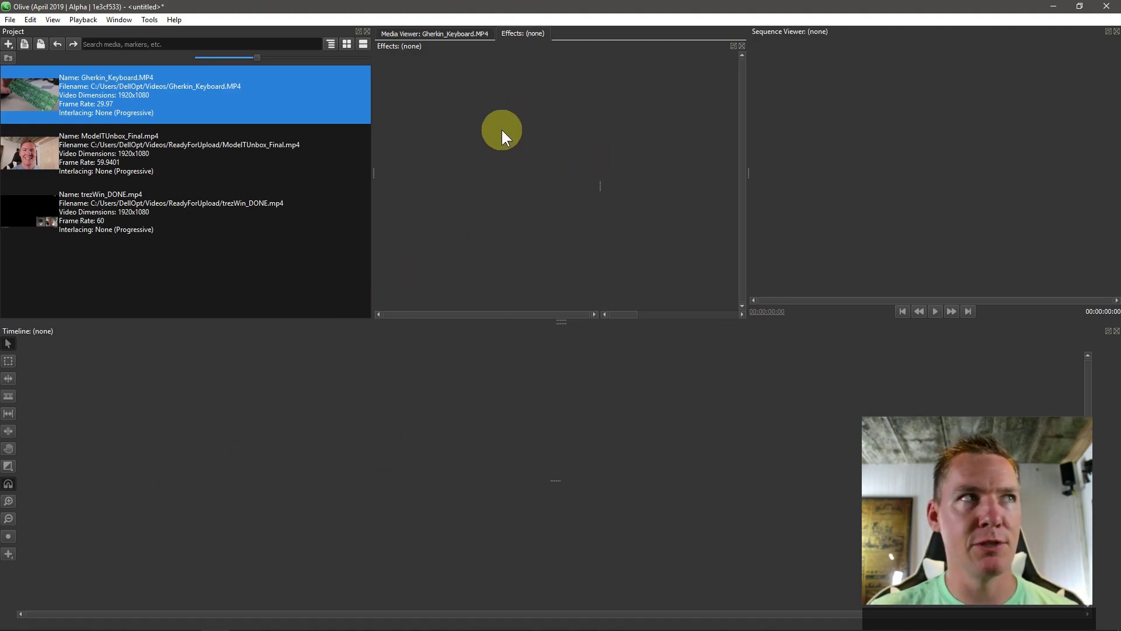
Drag Gherkin_Keyboard.MP4 onto the Timeline to create Sequence 01, then play and pause it.
{"action": "left_click_drag", "start_coordinate": [26, 111], "coordinate": [109, 460]}
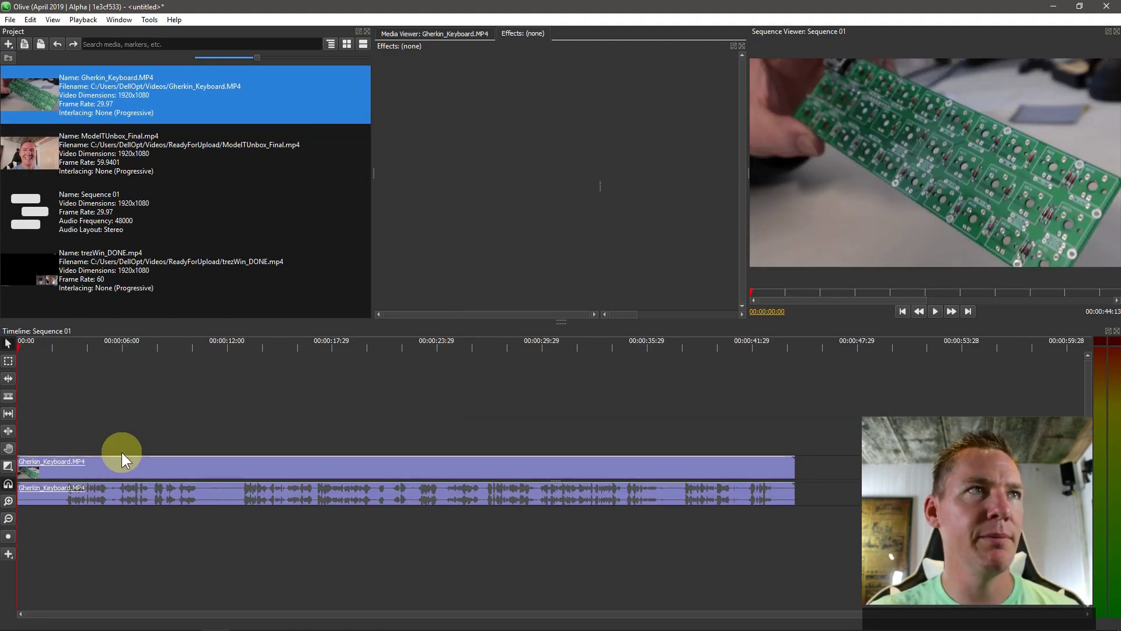
{"action": "left_click", "coordinate": [935, 311]}
{"action": "left_click", "coordinate": [935, 312]}
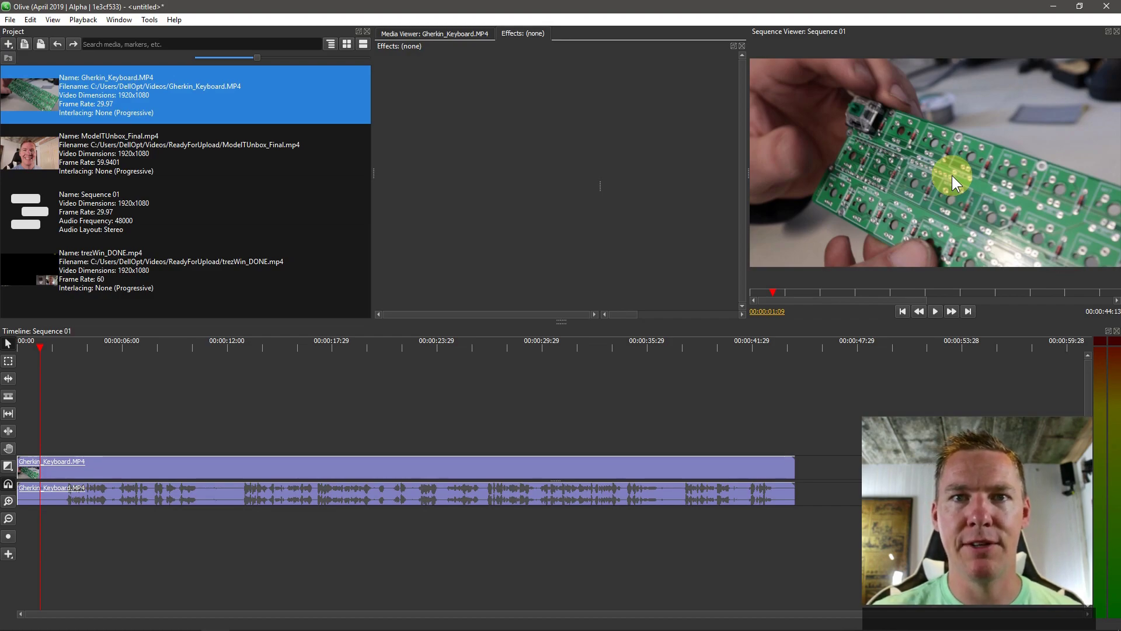
Select the Gherkin_Keyboard clip to list its Transform, Volume and Pan, browsing video effects without adding one.
{"action": "left_click", "coordinate": [389, 468]}
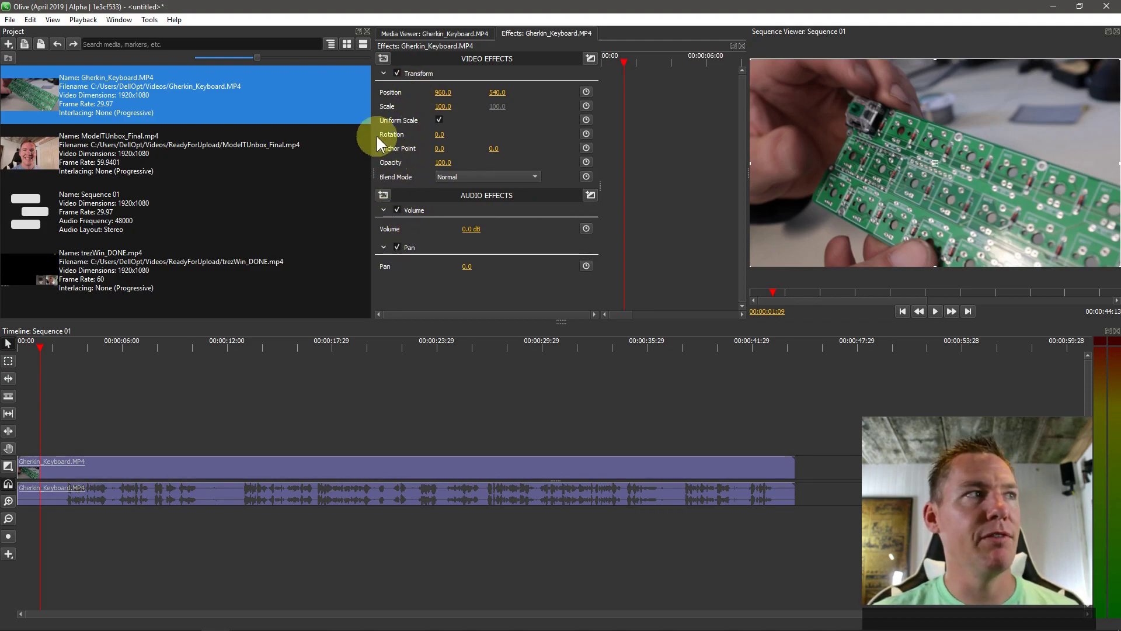
{"action": "left_click", "coordinate": [383, 58]}
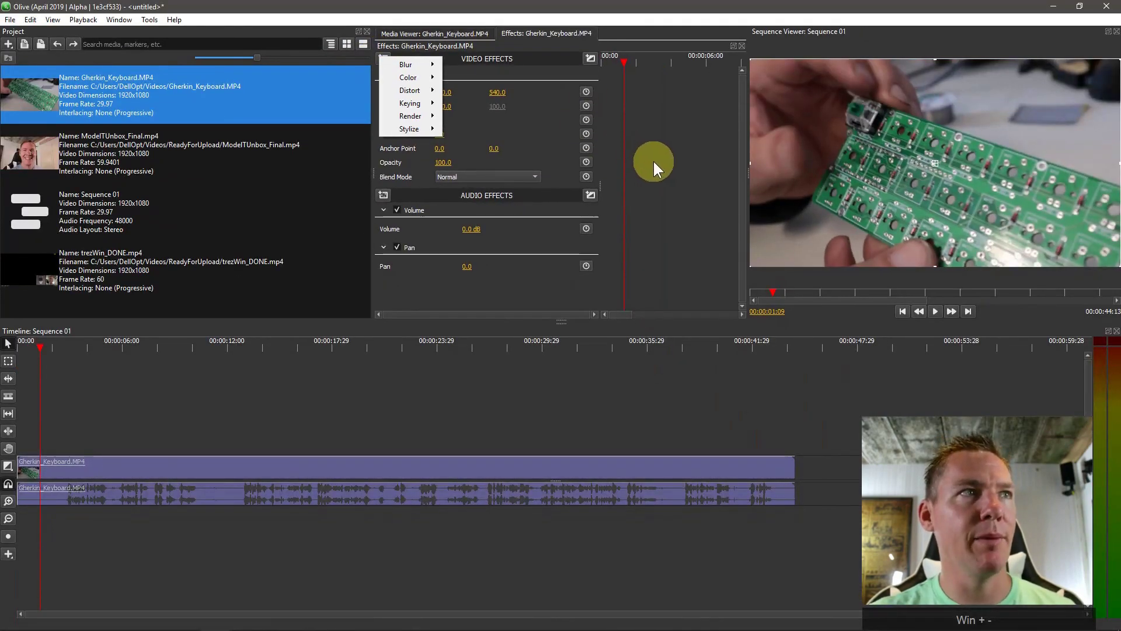
{"action": "left_click", "coordinate": [655, 160]}
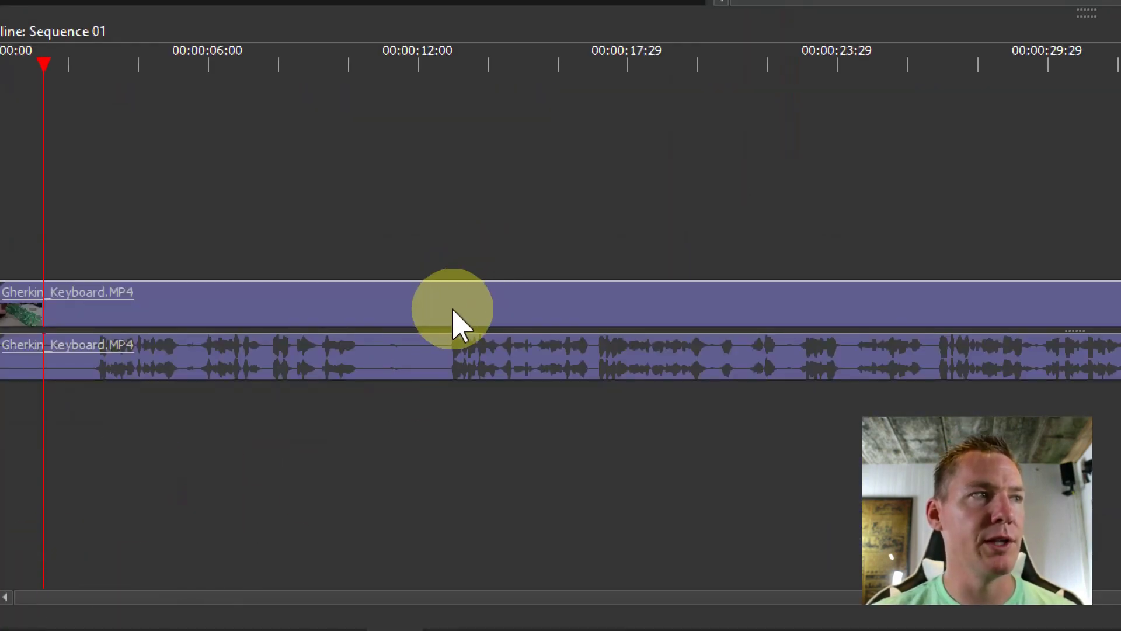
{"action": "right_click", "coordinate": [243, 472]}
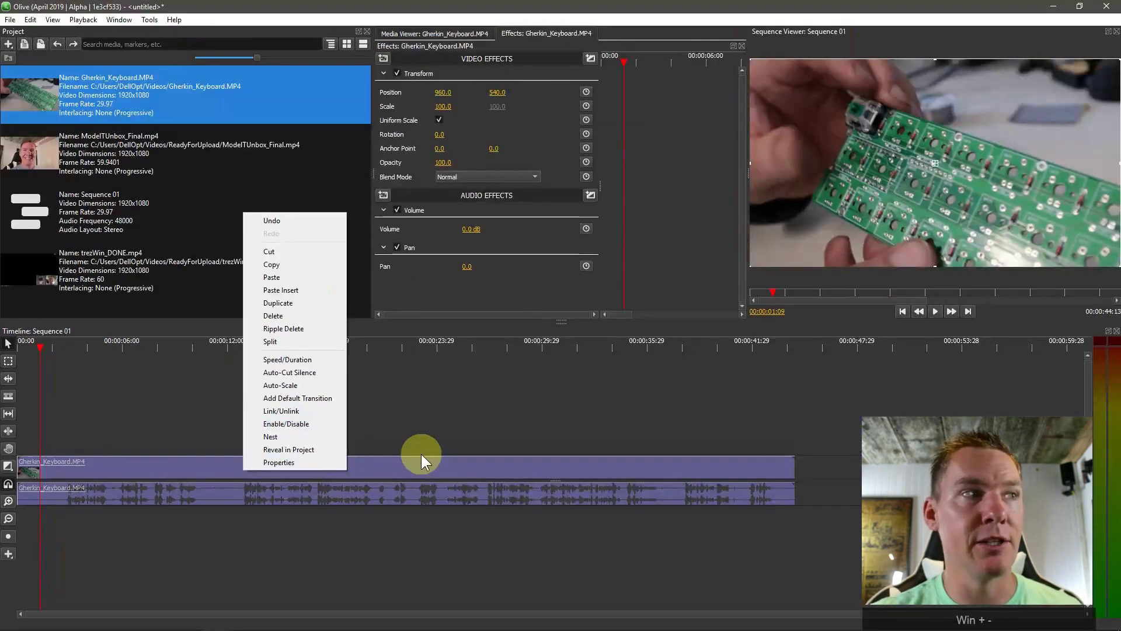
{"action": "left_click", "coordinate": [814, 257]}
{"action": "left_click", "coordinate": [275, 472]}
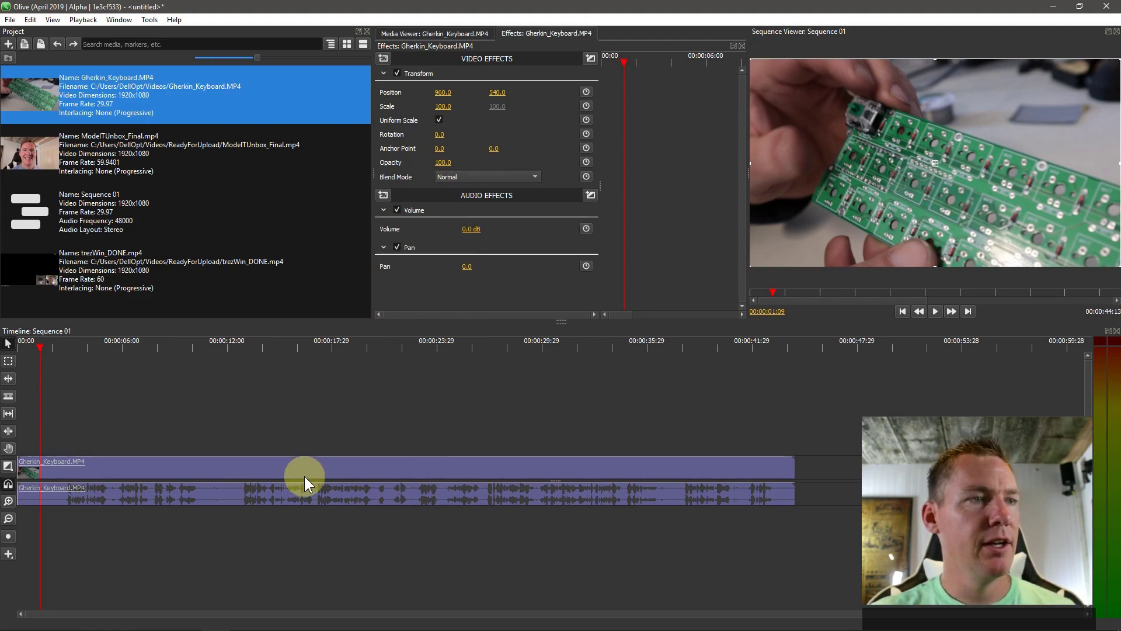
Place ModelTUnbox_Final.mp4 on the track above the keyboard clip and select it.
{"action": "scroll", "coordinate": [321, 472], "scroll_direction": "down", "scroll_amount": 3}
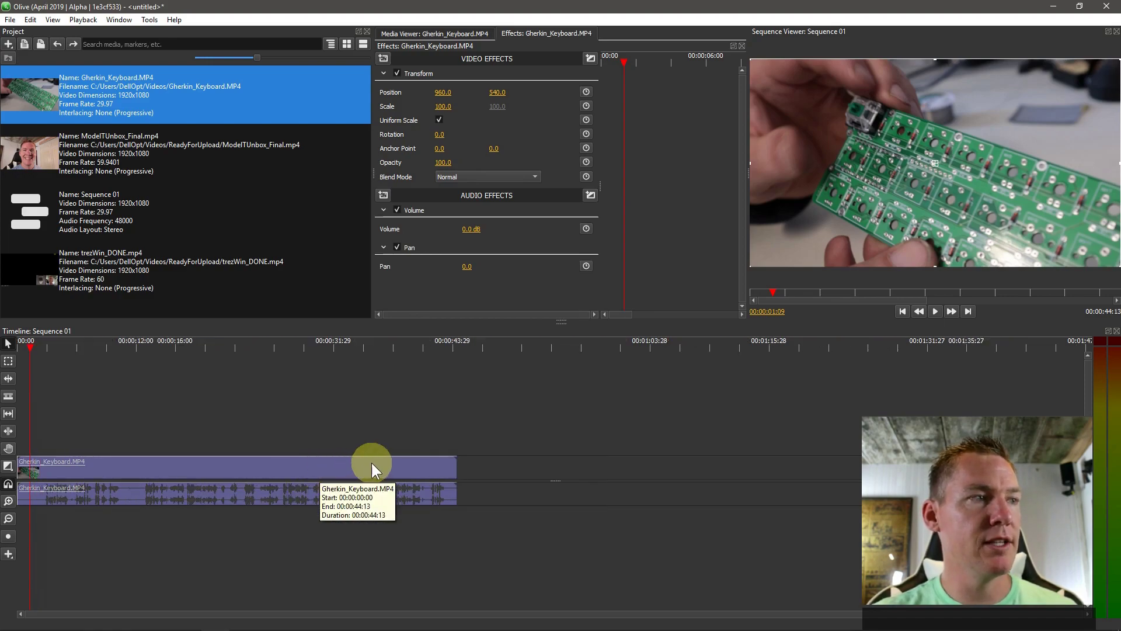
{"action": "left_click_drag", "start_coordinate": [19, 165], "coordinate": [169, 439]}
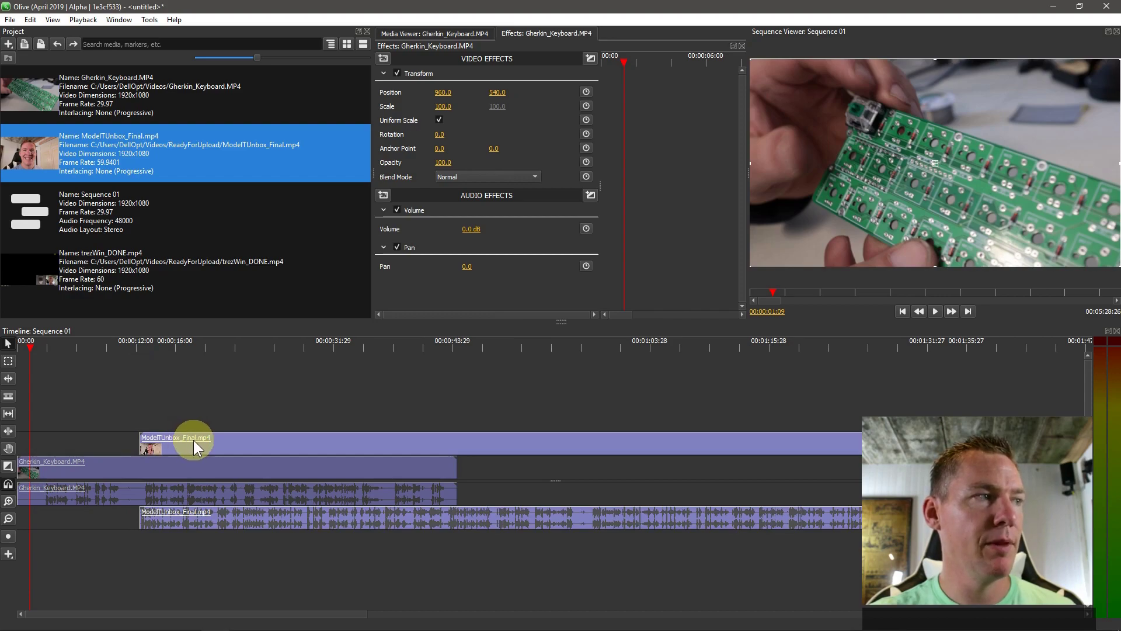
{"action": "left_click", "coordinate": [244, 440]}
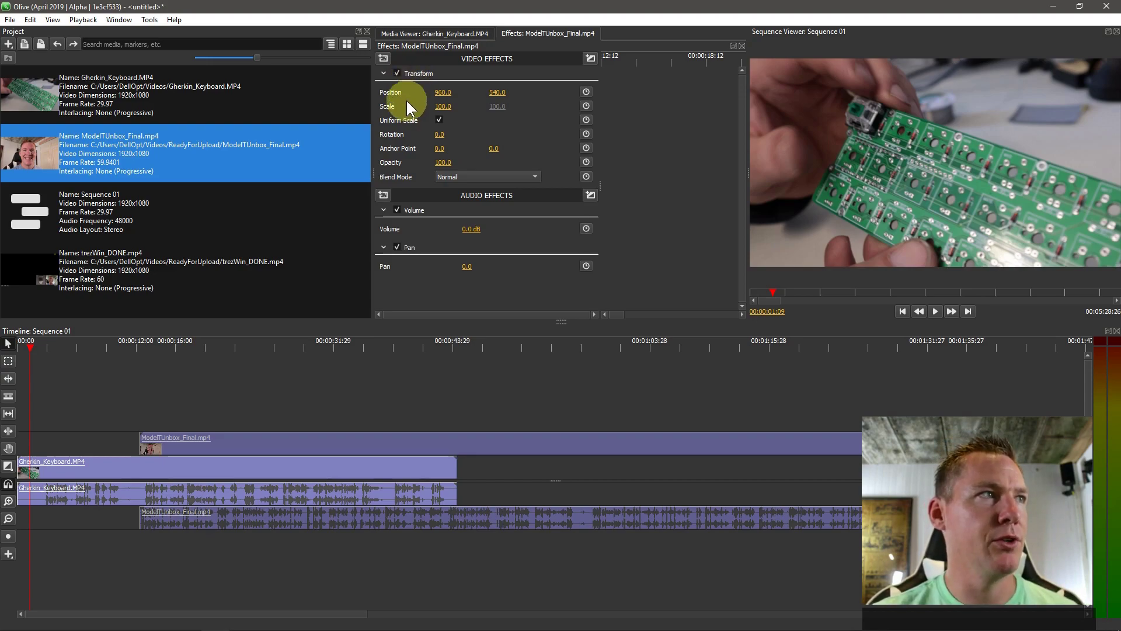
Set the ModelTUnbox clip's Rotation to -36.0 and Scale to 108.0.
{"action": "mouse_move", "coordinate": [438, 134]}
{"action": "left_mouse_down"}
{"action": "mouse_move", "coordinate": [434, 146]}
{"action": "mouse_move", "coordinate": [440, 132]}
{"action": "left_mouse_up"}
{"action": "left_click", "coordinate": [245, 341]}
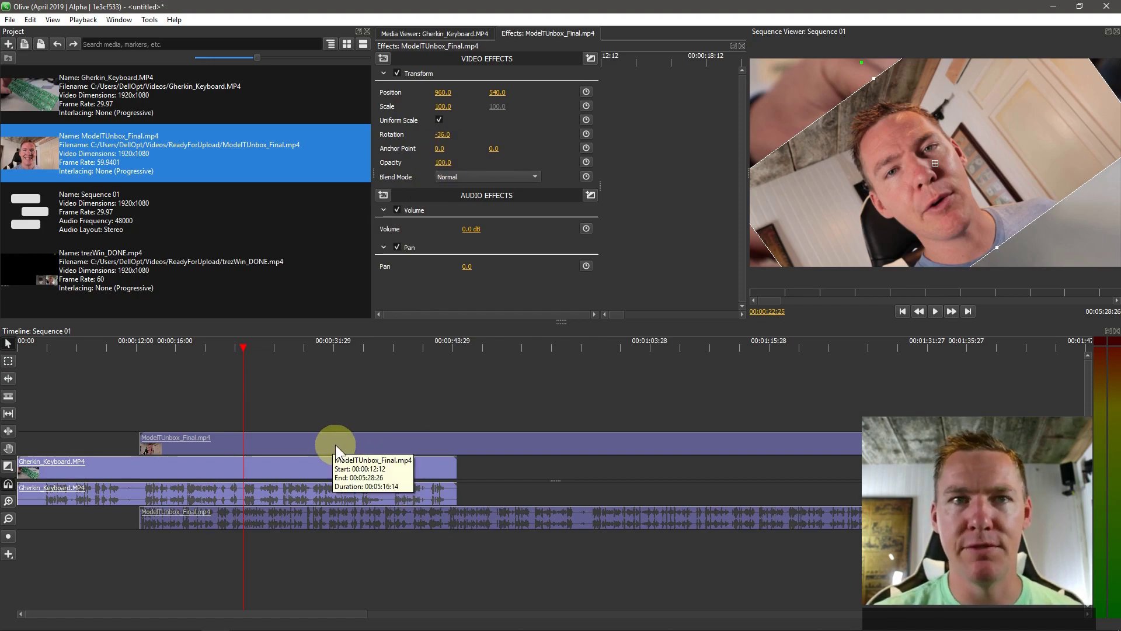
{"action": "left_click_drag", "start_coordinate": [441, 106], "coordinate": [439, 117]}
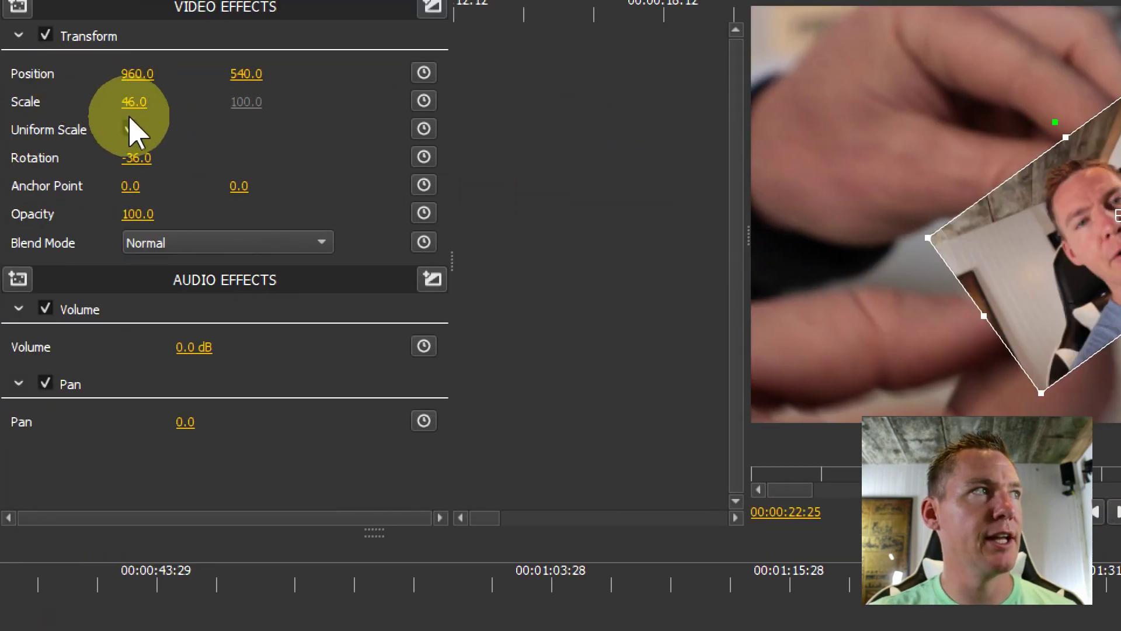
{"action": "left_click_drag", "start_coordinate": [14, 75], "coordinate": [11, 72]}
{"action": "left_click_drag", "start_coordinate": [129, 98], "coordinate": [153, 89]}
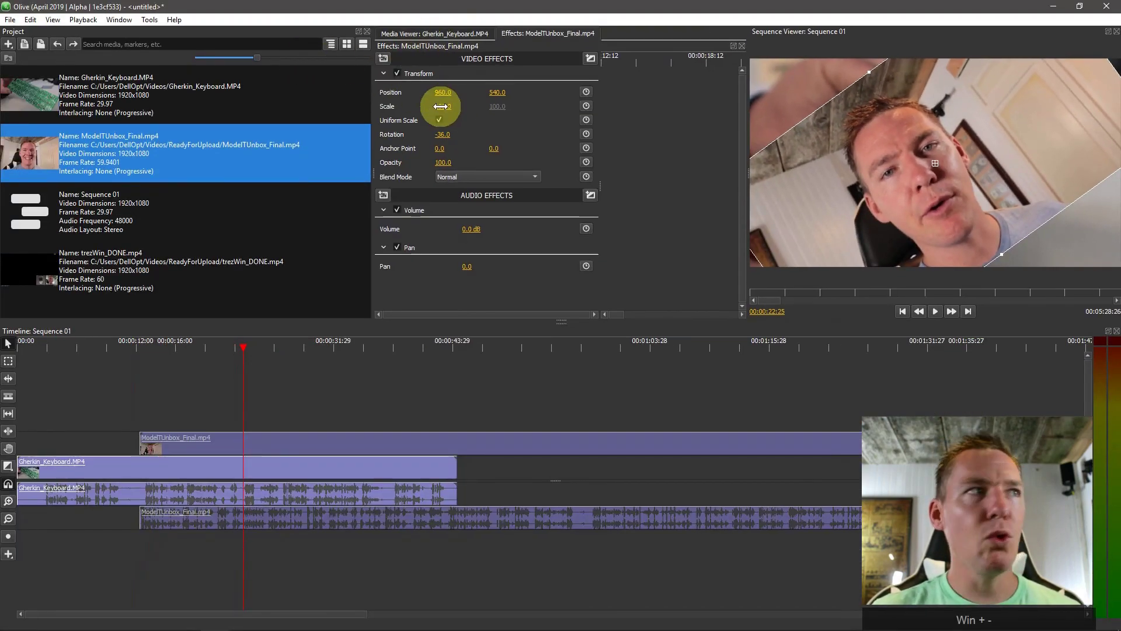
Enter exact values to reset ModelTUnbox's Scale to 100 and Rotation to 0.
{"action": "left_click", "coordinate": [133, 101]}
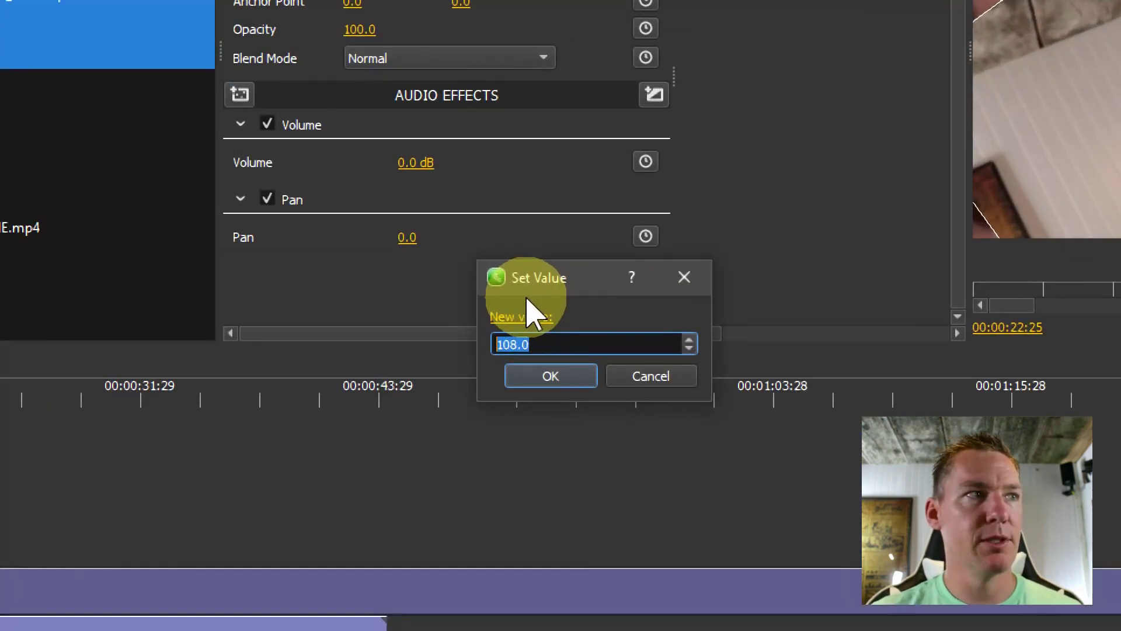
{"action": "type", "text": "100"}
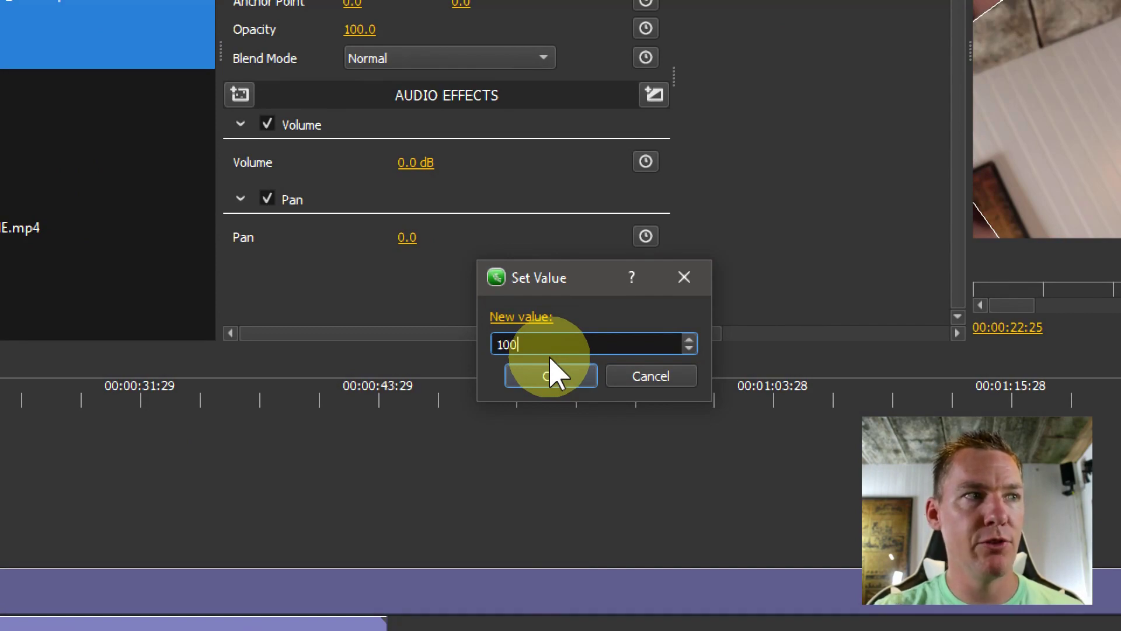
{"action": "left_click", "coordinate": [552, 375]}
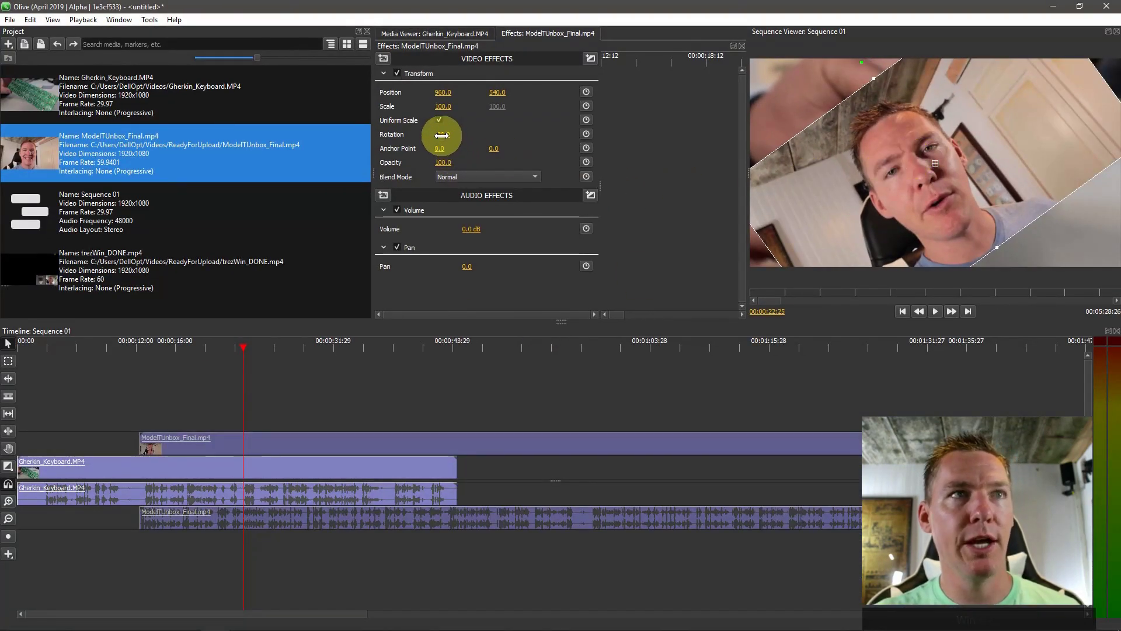
{"action": "left_click", "coordinate": [442, 135]}
{"action": "type", "text": "0"}
{"action": "key", "text": "Return"}
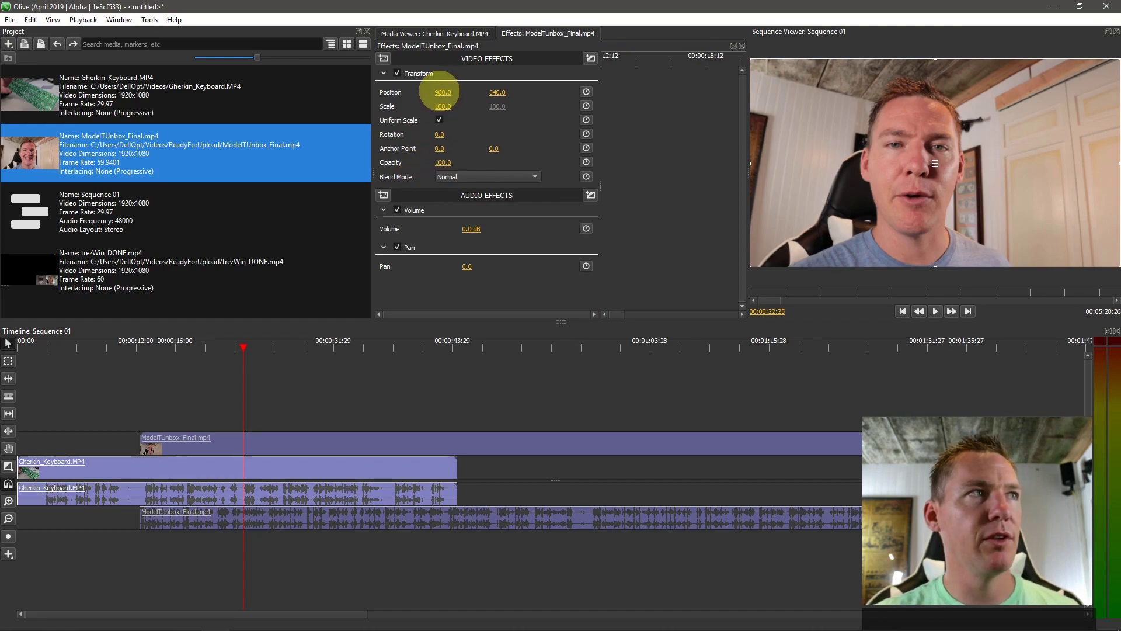
Slide the ModelTUnbox picture to the right and move the playhead to about 22 seconds.
{"action": "left_click_drag", "start_coordinate": [442, 92], "coordinate": [658, 174]}
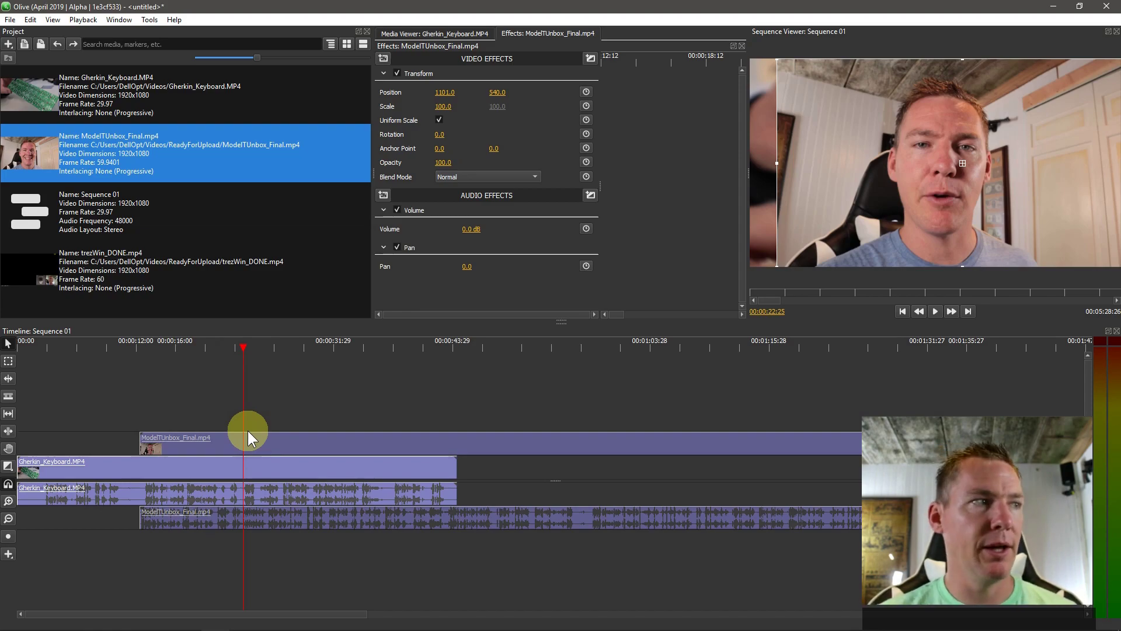
{"action": "left_click", "coordinate": [120, 344]}
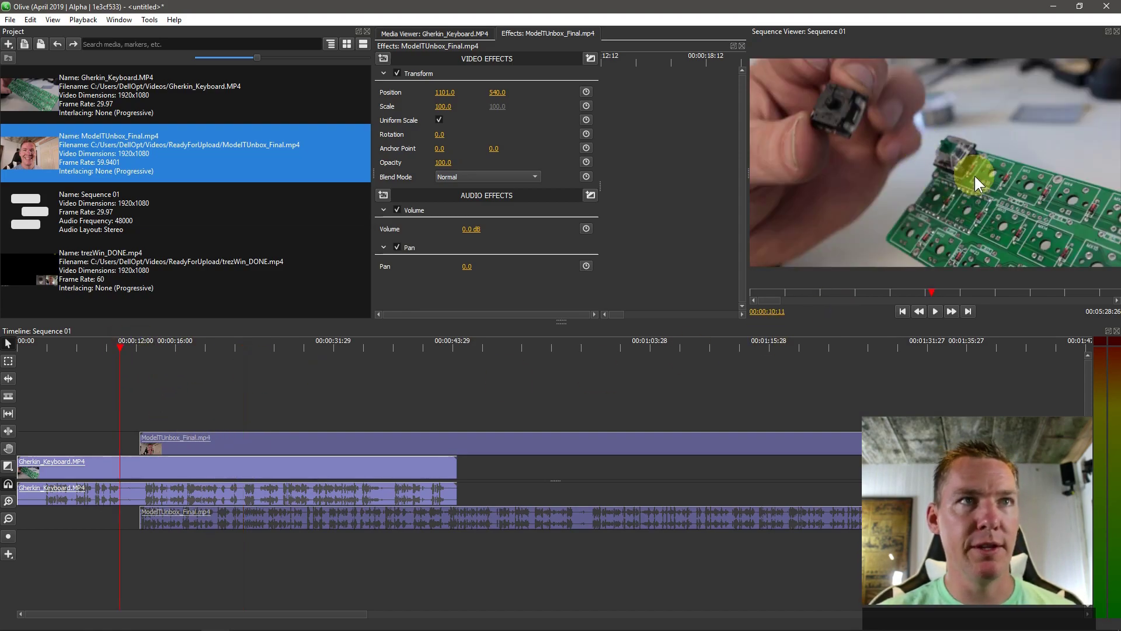
{"action": "left_click", "coordinate": [241, 346]}
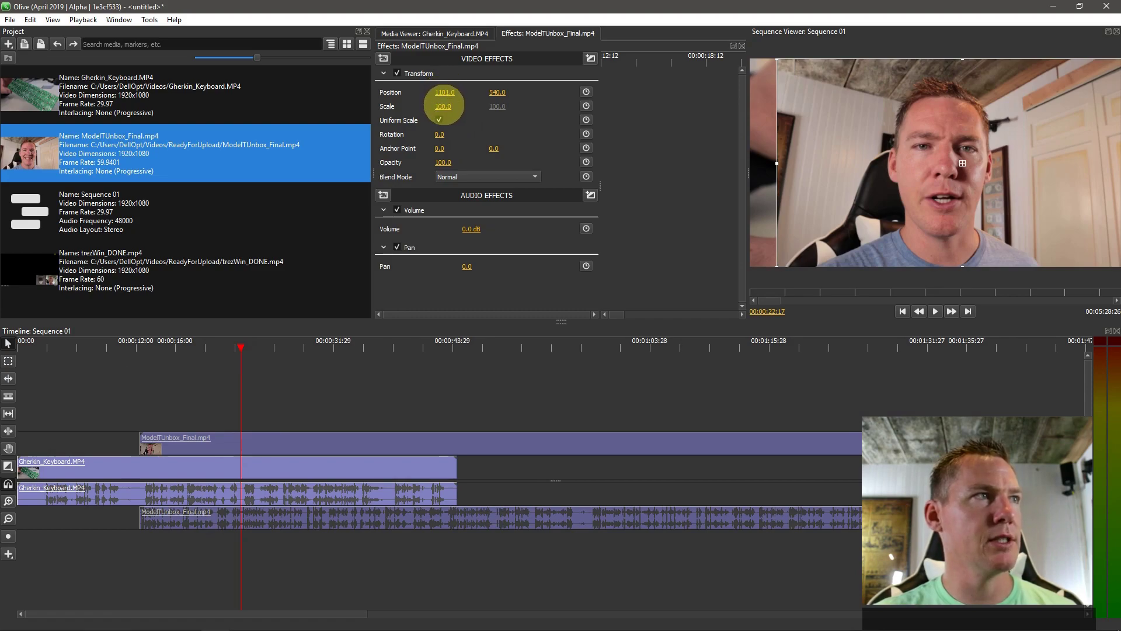
Shrink ModelTUnbox to a Scale 41.0 inset at position 1488, 793, previewing to 00:00:26:05.
{"action": "left_click_drag", "start_coordinate": [443, 106], "coordinate": [450, 106]}
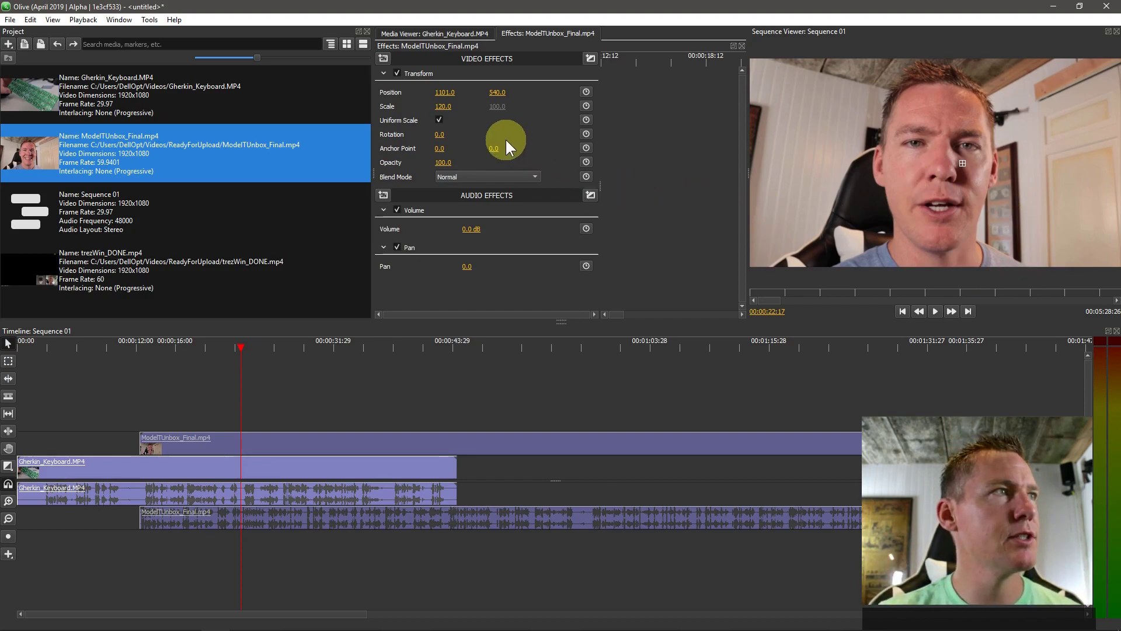
{"action": "left_click_drag", "start_coordinate": [447, 105], "coordinate": [497, 92]}
{"action": "left_click_drag", "start_coordinate": [426, 93], "coordinate": [436, 93]}
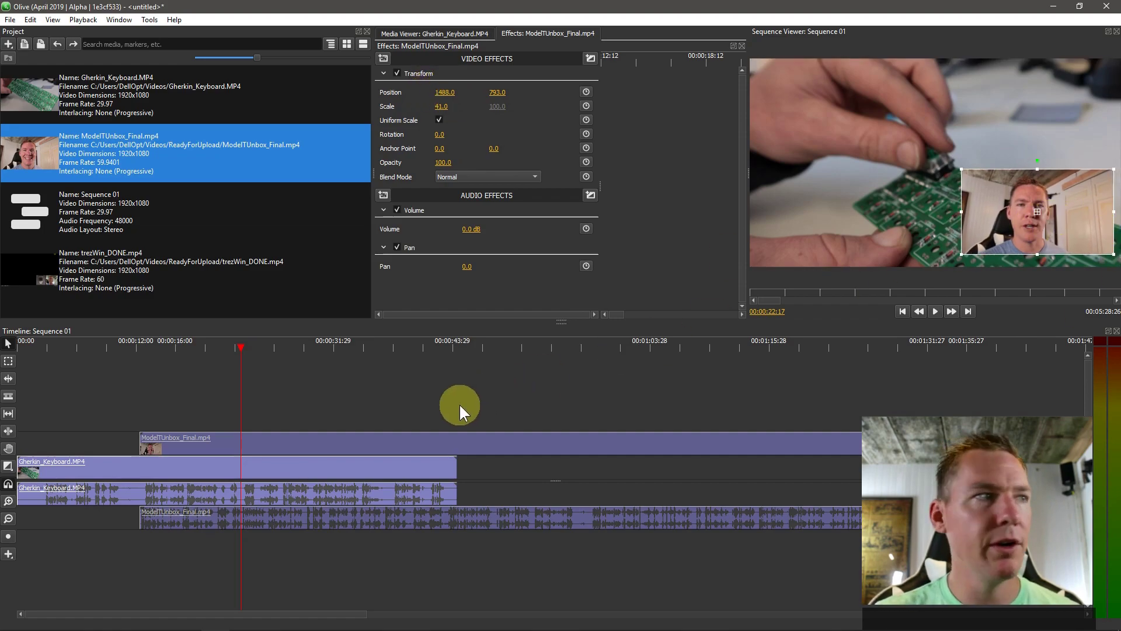
{"action": "left_click", "coordinate": [934, 311]}
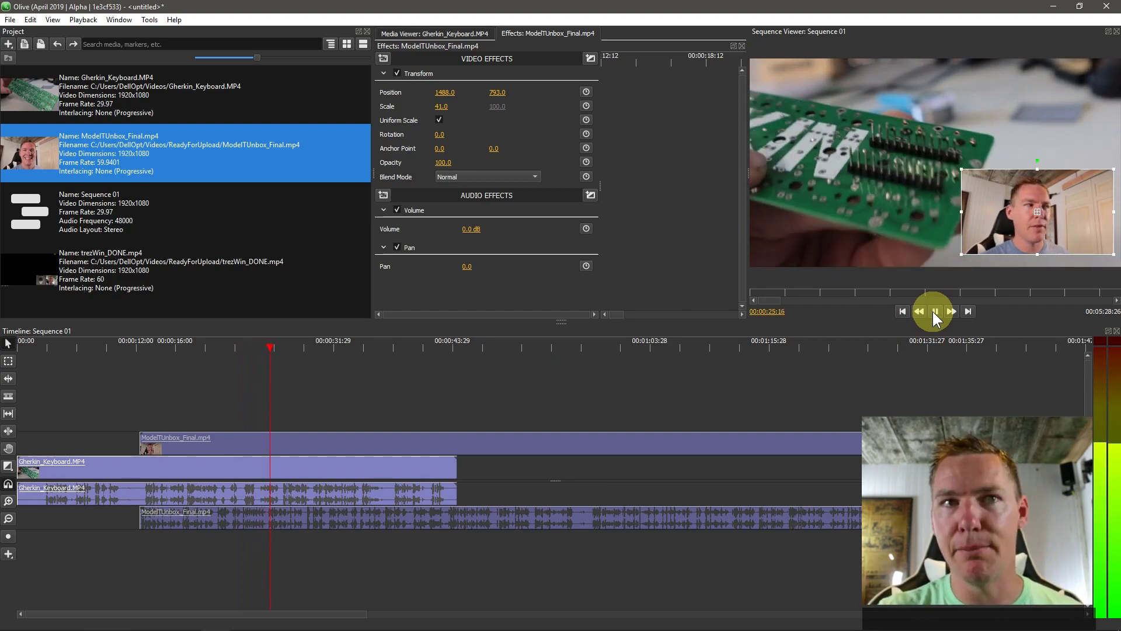
{"action": "left_click", "coordinate": [934, 311]}
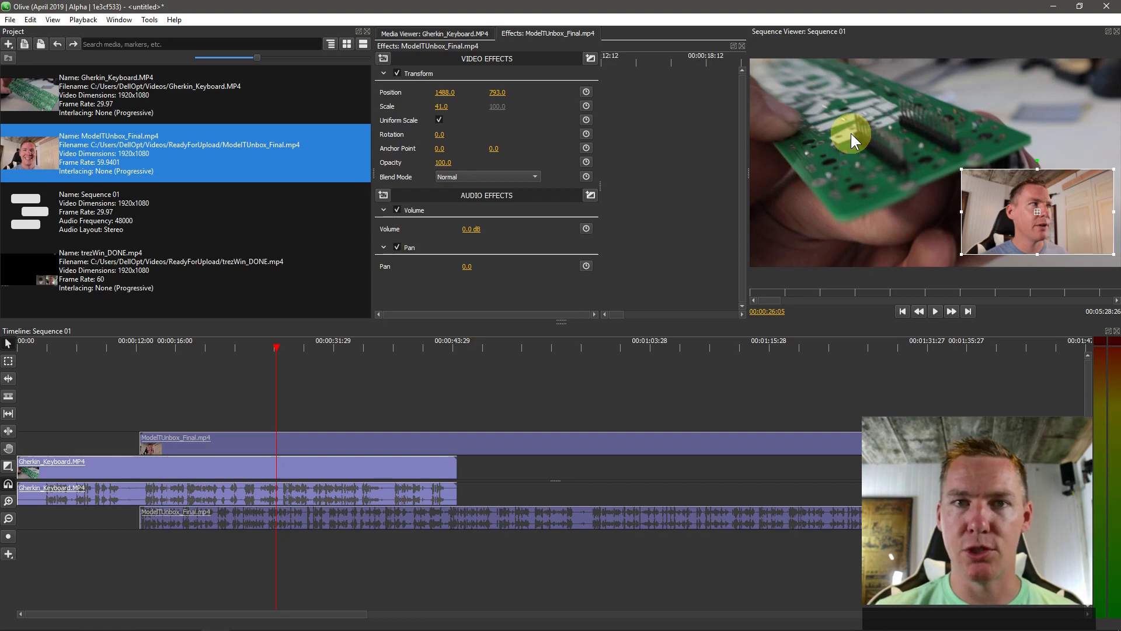
Scale the Gherkin_Keyboard footage down to 84.
{"action": "left_click", "coordinate": [142, 470]}
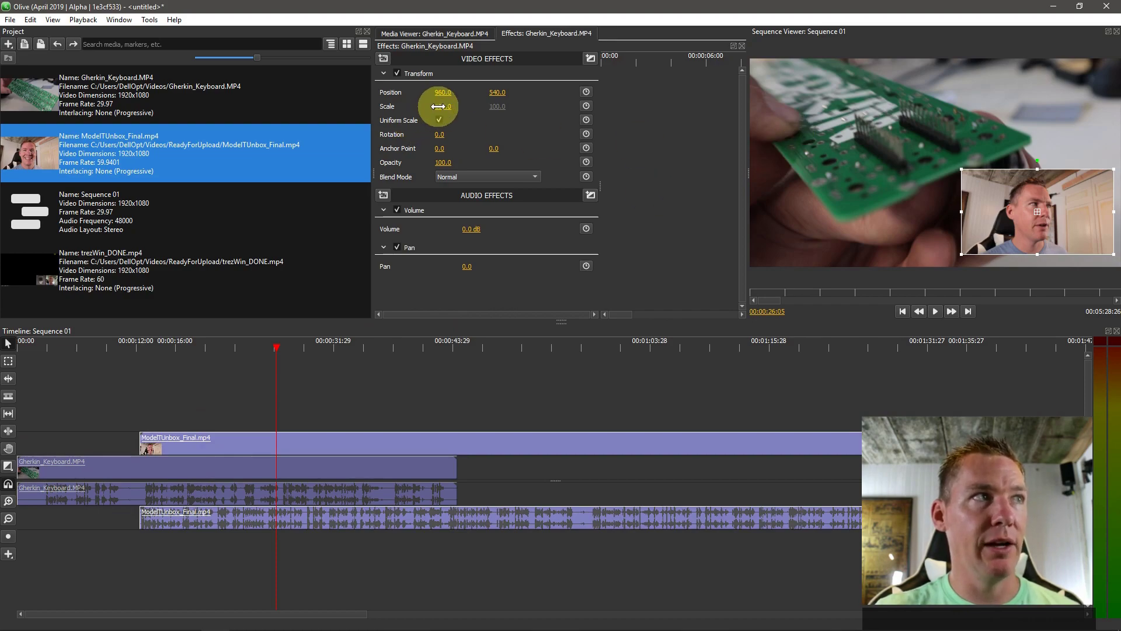
{"action": "left_click_drag", "start_coordinate": [442, 106], "coordinate": [439, 106]}
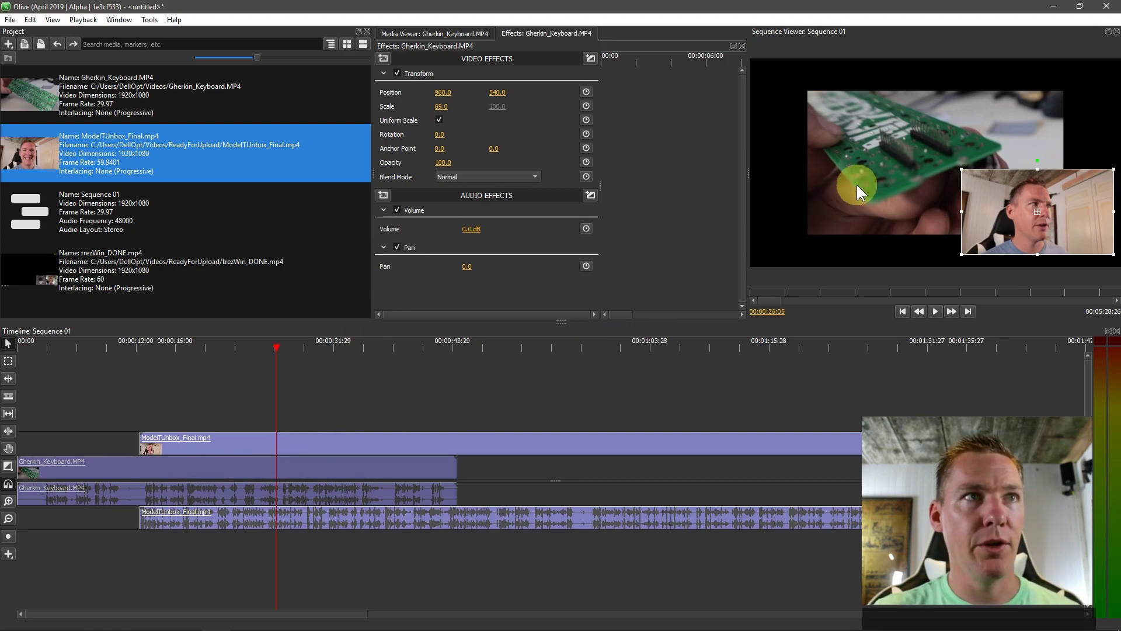
{"action": "left_click", "coordinate": [153, 448]}
{"action": "left_click", "coordinate": [175, 476]}
{"action": "left_click_drag", "start_coordinate": [442, 107], "coordinate": [658, 133]}
{"action": "left_click_drag", "start_coordinate": [986, 191], "coordinate": [987, 191]}
Move the ModelTUnbox inset up-left to position 420, 316 at Scale 43.5.
{"action": "left_click", "coordinate": [213, 454]}
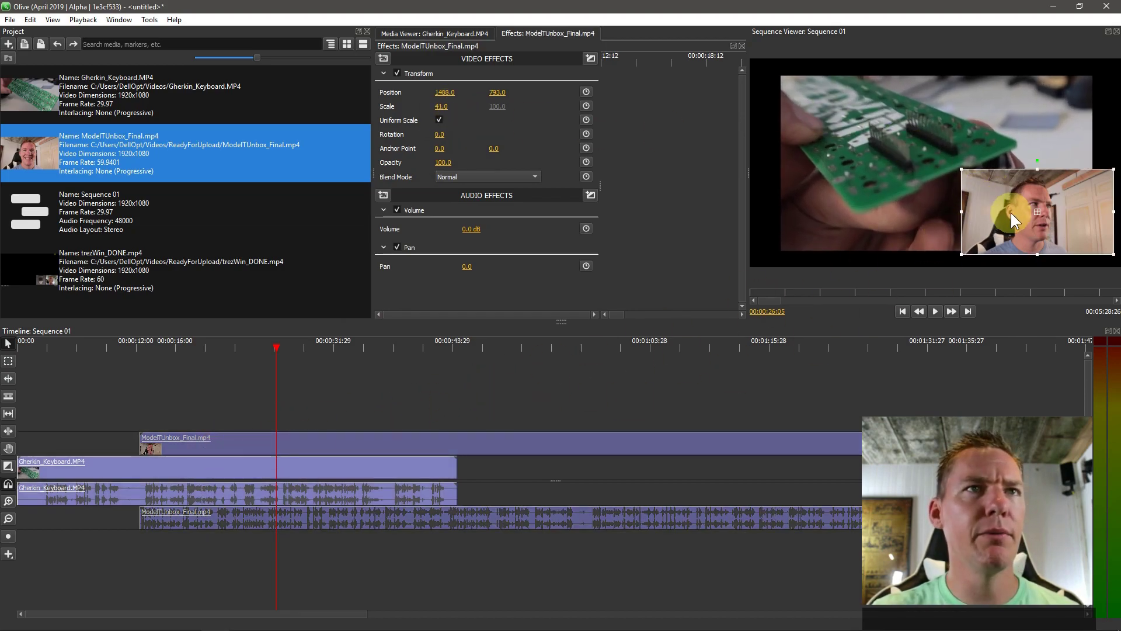
{"action": "left_click_drag", "start_coordinate": [1015, 204], "coordinate": [933, 166]}
{"action": "left_click", "coordinate": [184, 470]}
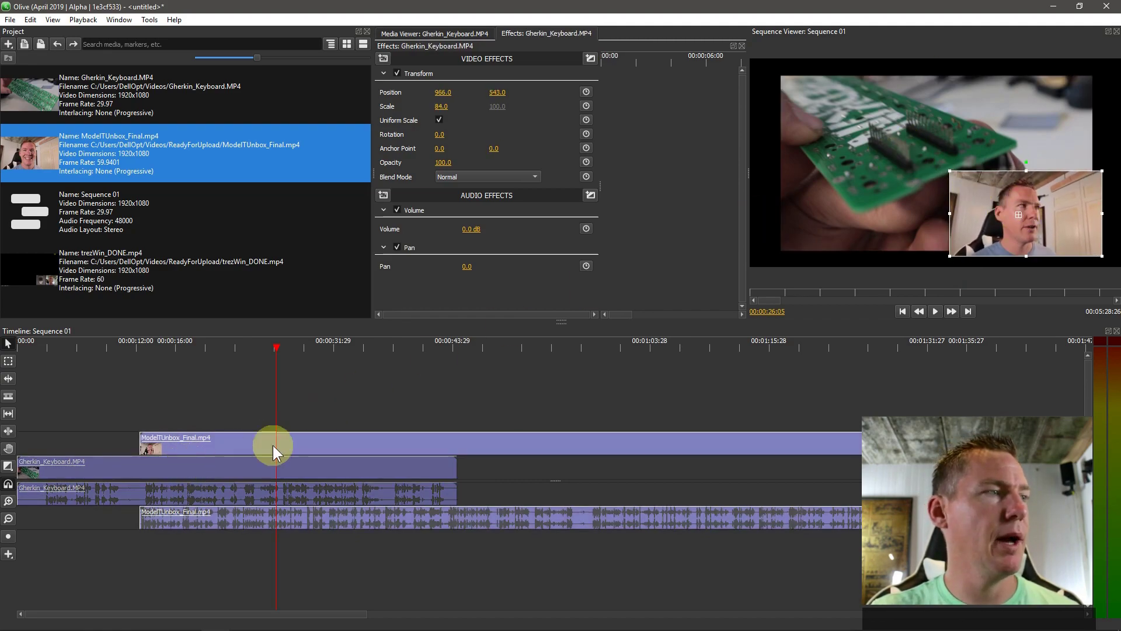
{"action": "left_click", "coordinate": [220, 445]}
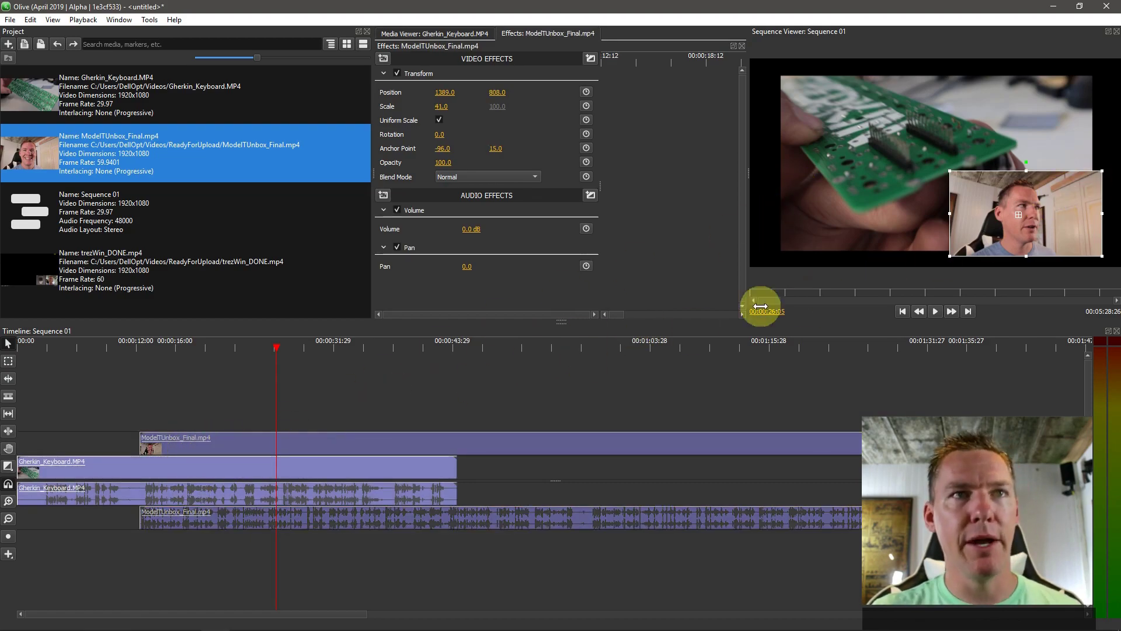
{"action": "left_click_drag", "start_coordinate": [1019, 211], "coordinate": [910, 196]}
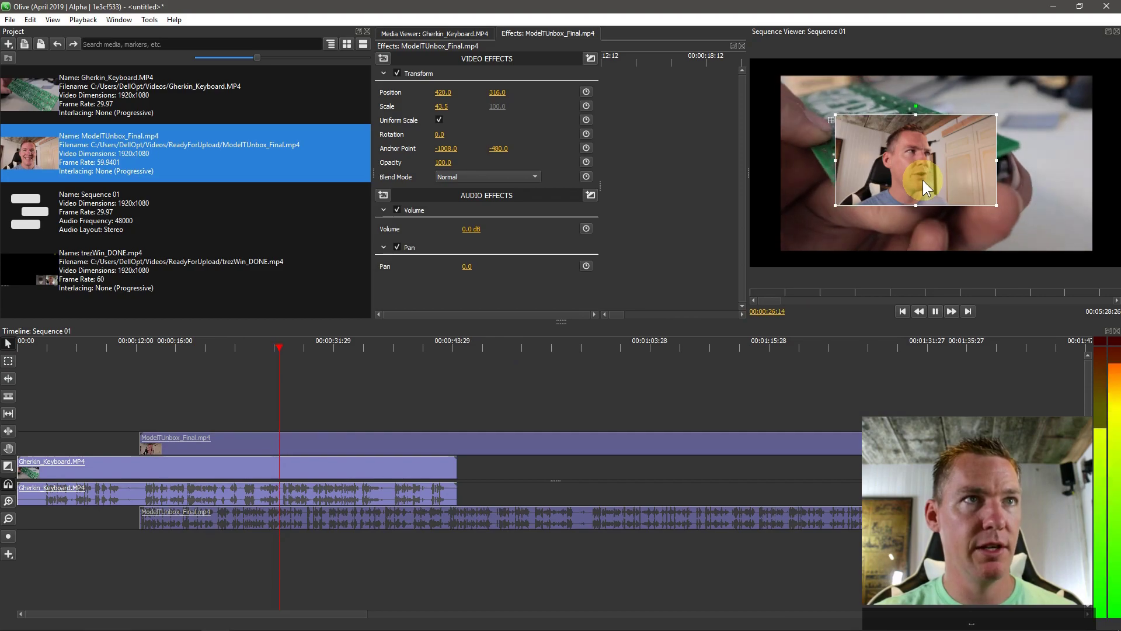
Delete the ModelTUnbox video and audio, then give Gherkin_Keyboard Volume 4.0 dB and Pan 63, previewing playback.
{"action": "left_click", "coordinate": [129, 499]}
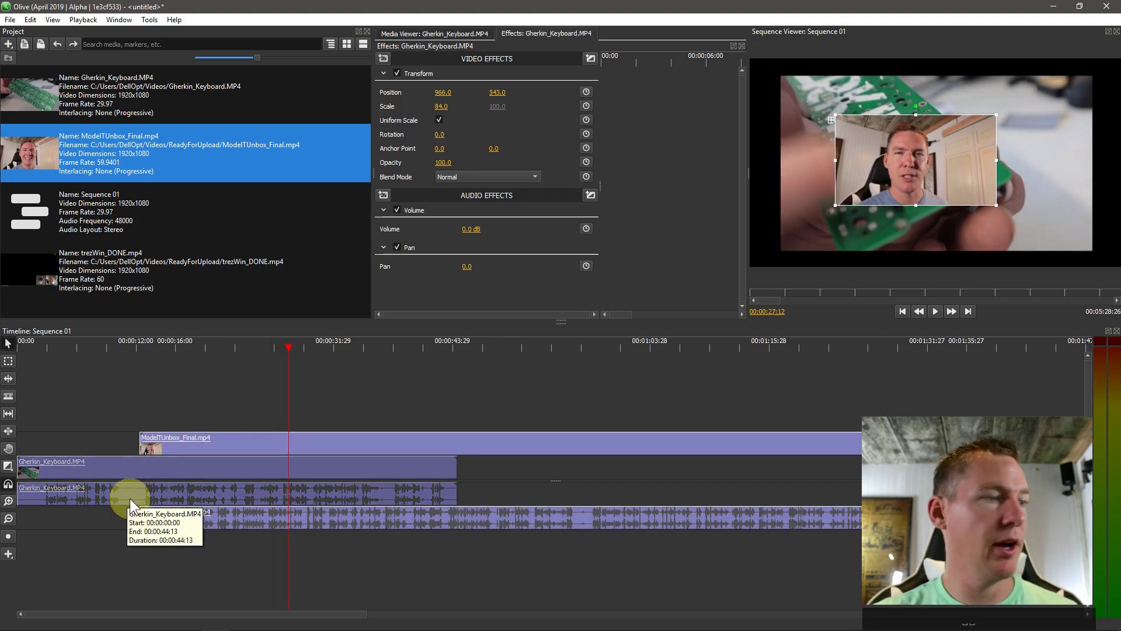
{"action": "key", "text": "Delete"}
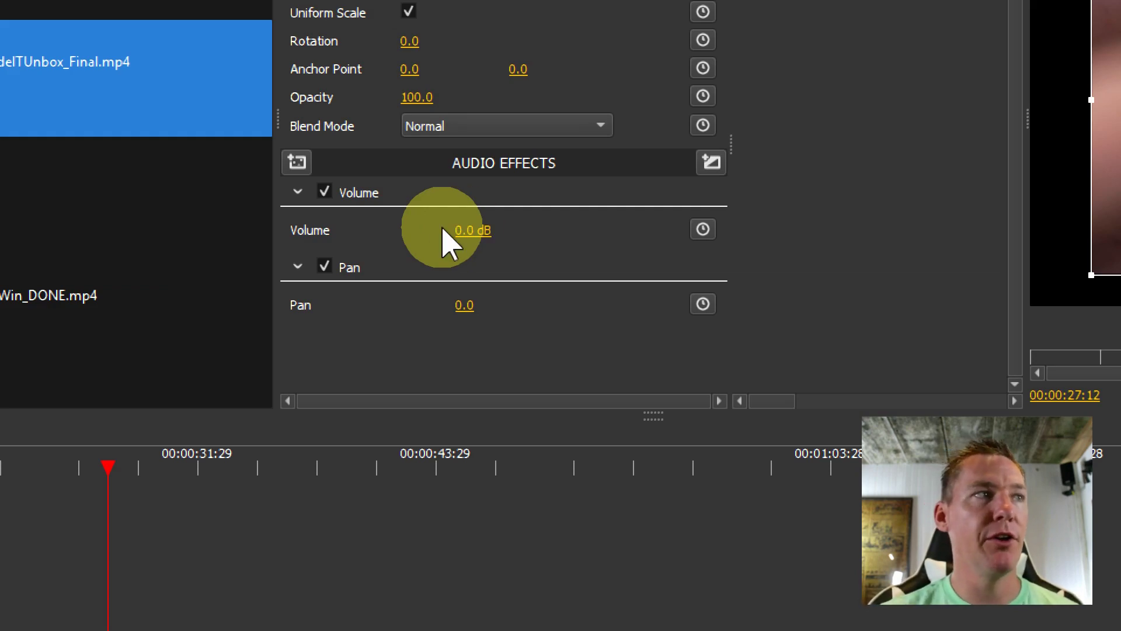
{"action": "left_click_drag", "start_coordinate": [470, 249], "coordinate": [467, 266]}
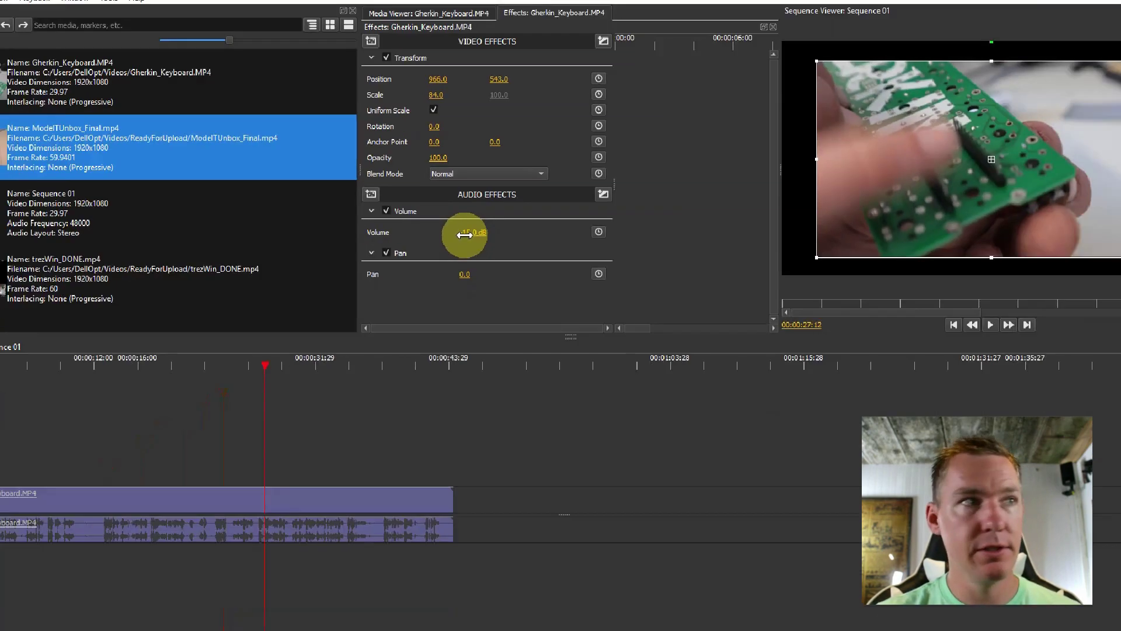
{"action": "key", "text": "space"}
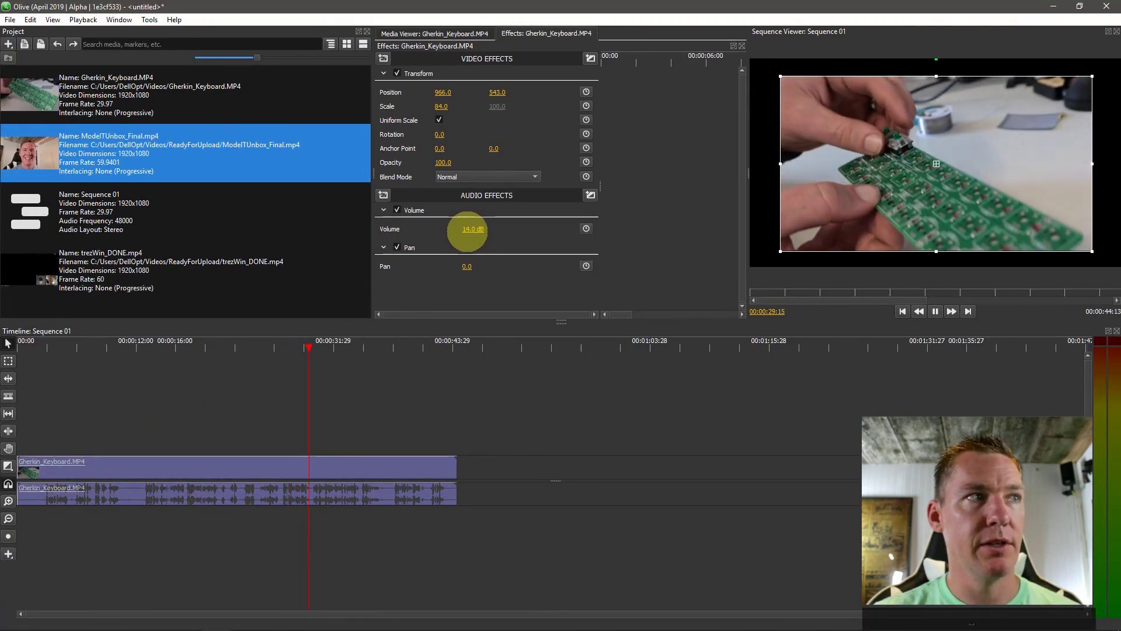
{"action": "left_click_drag", "start_coordinate": [471, 231], "coordinate": [466, 268]}
{"action": "key", "text": "space"}
{"action": "key", "text": "space"}
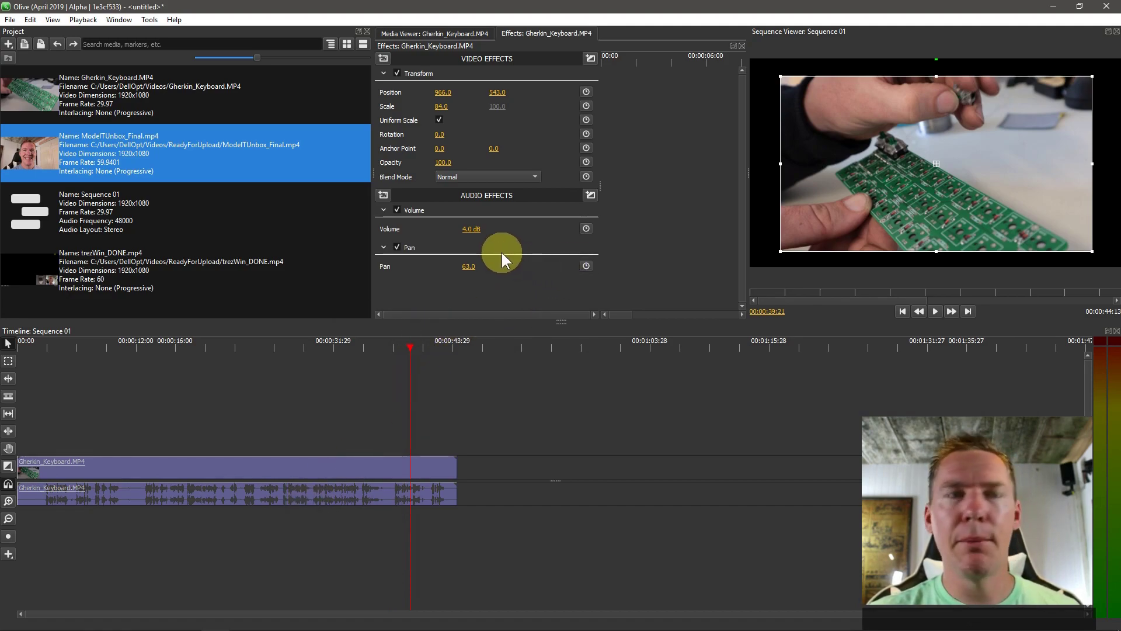
{"action": "left_click", "coordinate": [383, 196]}
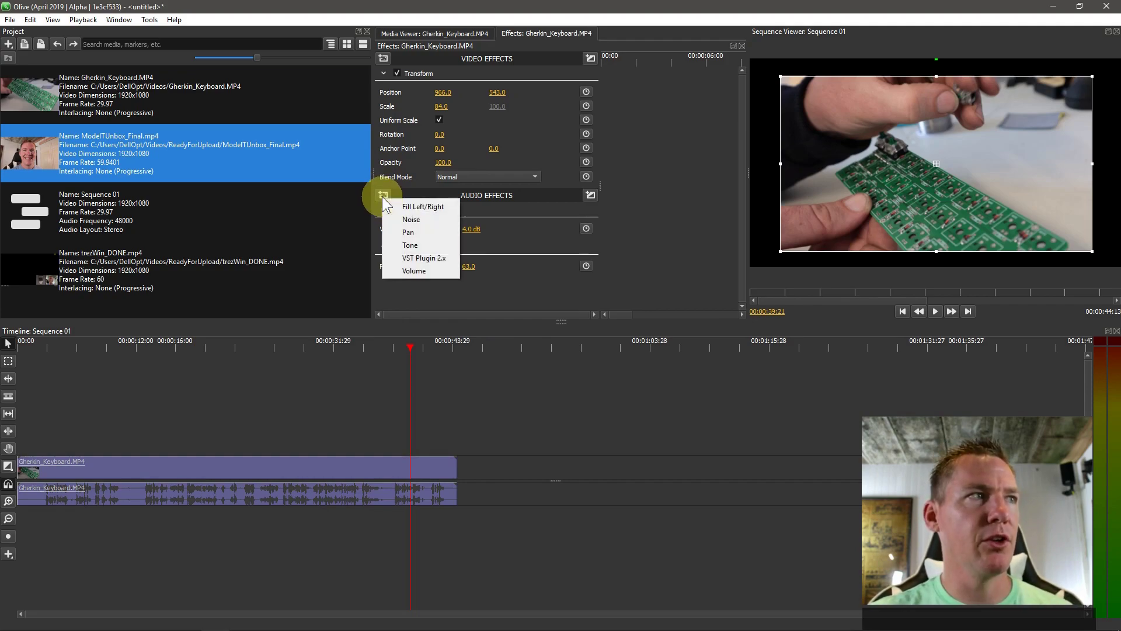
{"action": "left_click", "coordinate": [495, 245]}
{"action": "left_click", "coordinate": [388, 62]}
{"action": "mouse_move", "coordinate": [418, 81]}
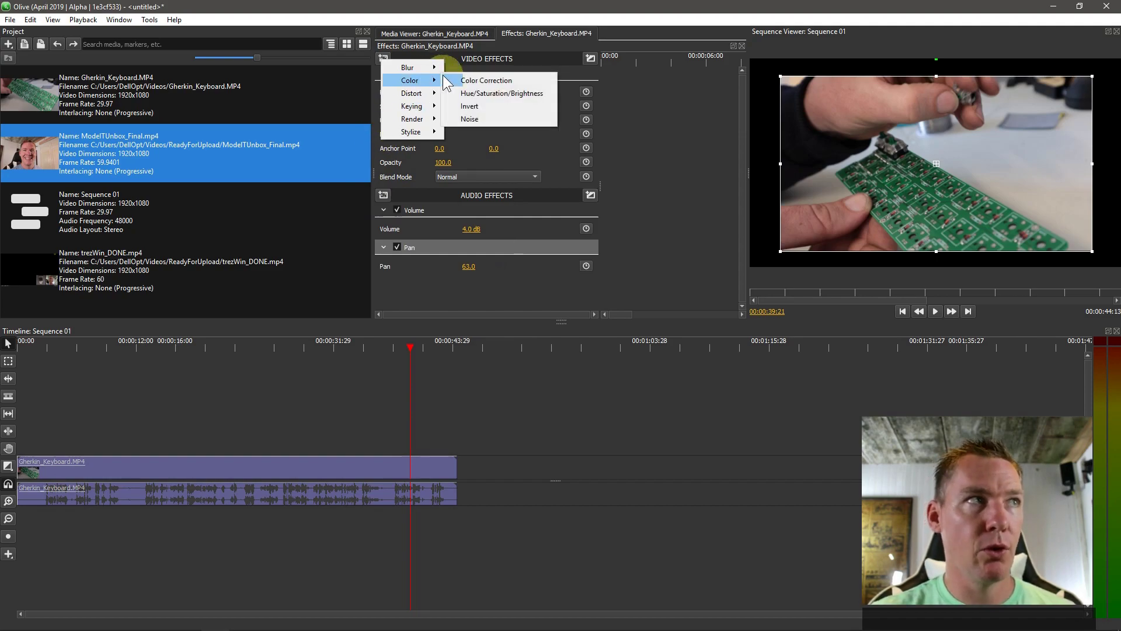
{"action": "left_click", "coordinate": [420, 66]}
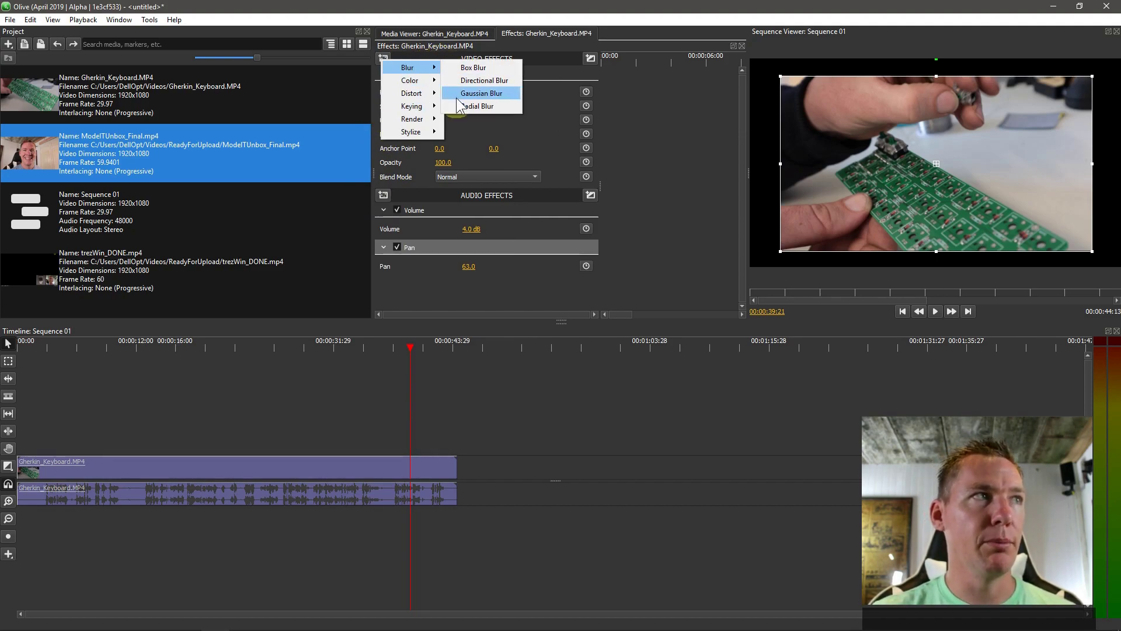
{"action": "mouse_move", "coordinate": [419, 109]}
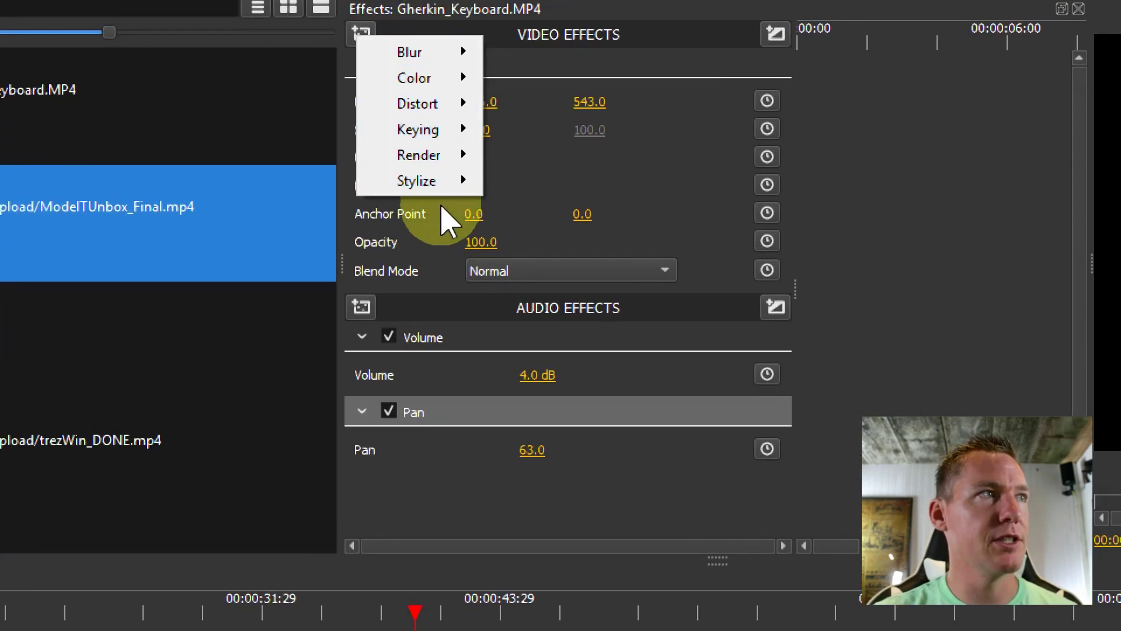
{"action": "mouse_move", "coordinate": [416, 118]}
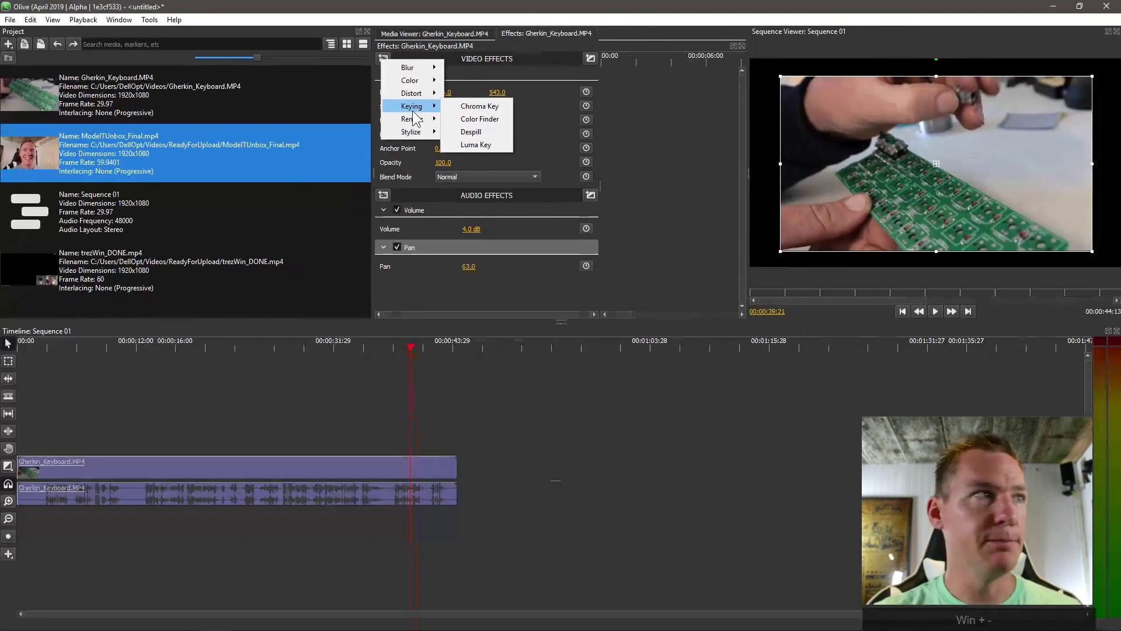
{"action": "left_click", "coordinate": [867, 256]}
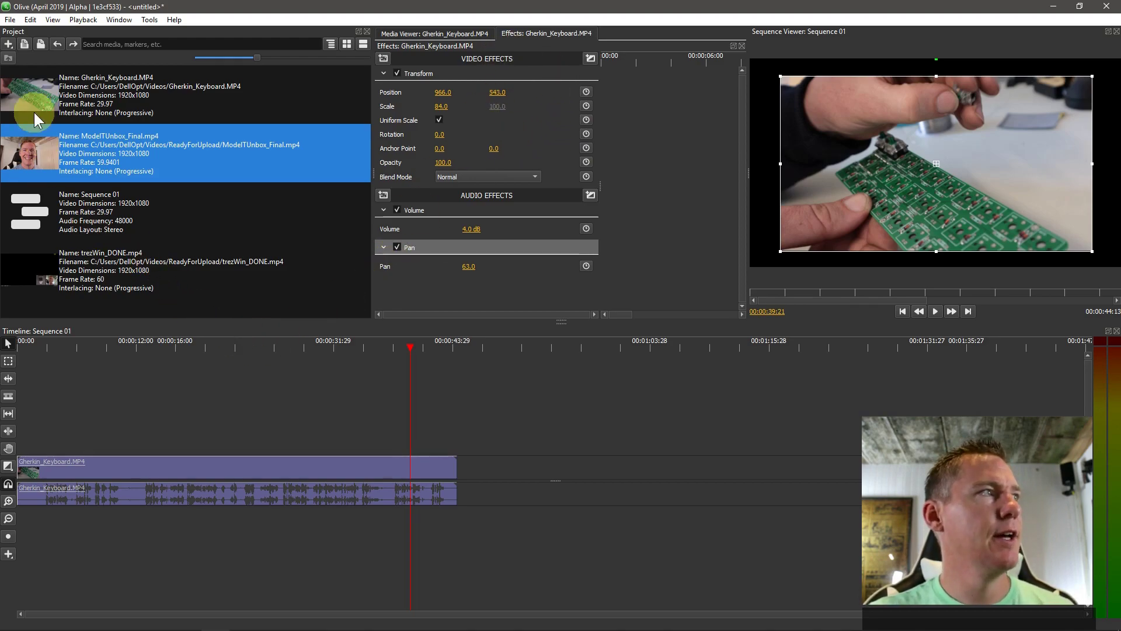
Drop a second Gherkin_Keyboard copy onto new upper tracks starting about 12 seconds in.
{"action": "left_click_drag", "start_coordinate": [33, 106], "coordinate": [184, 416]}
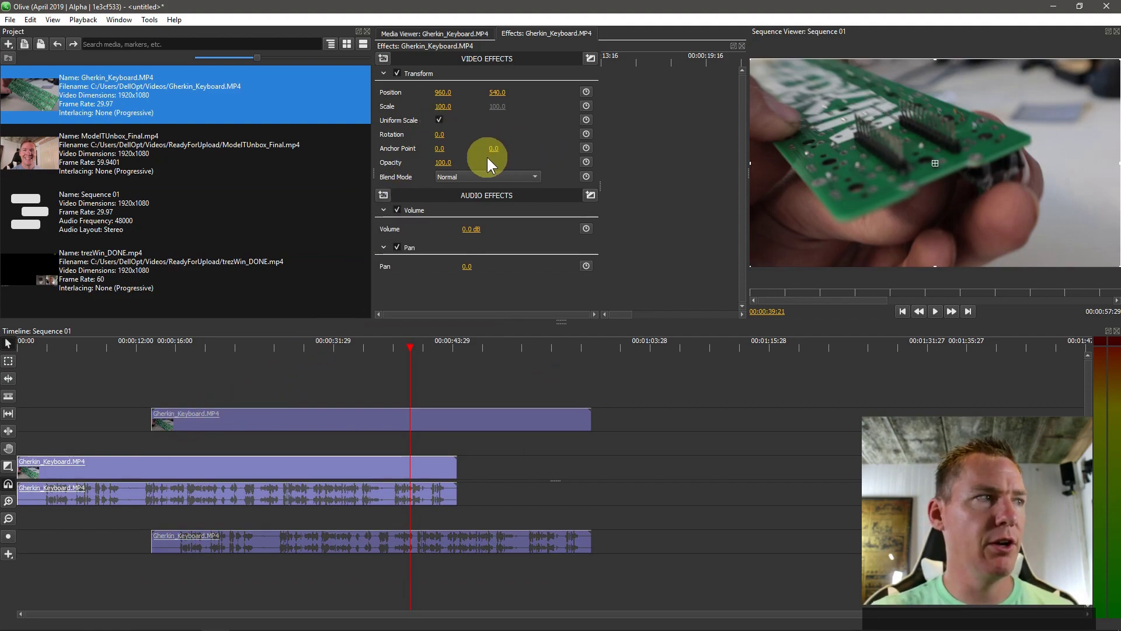
{"action": "left_click", "coordinate": [259, 470]}
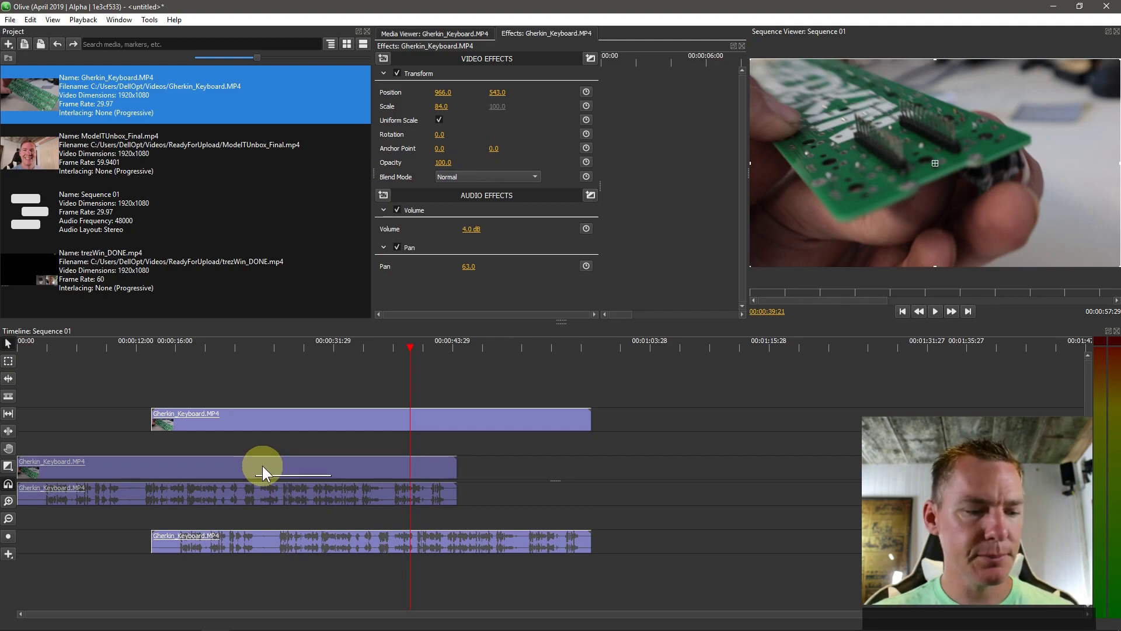
{"action": "left_click", "coordinate": [250, 421], "text": "shift"}
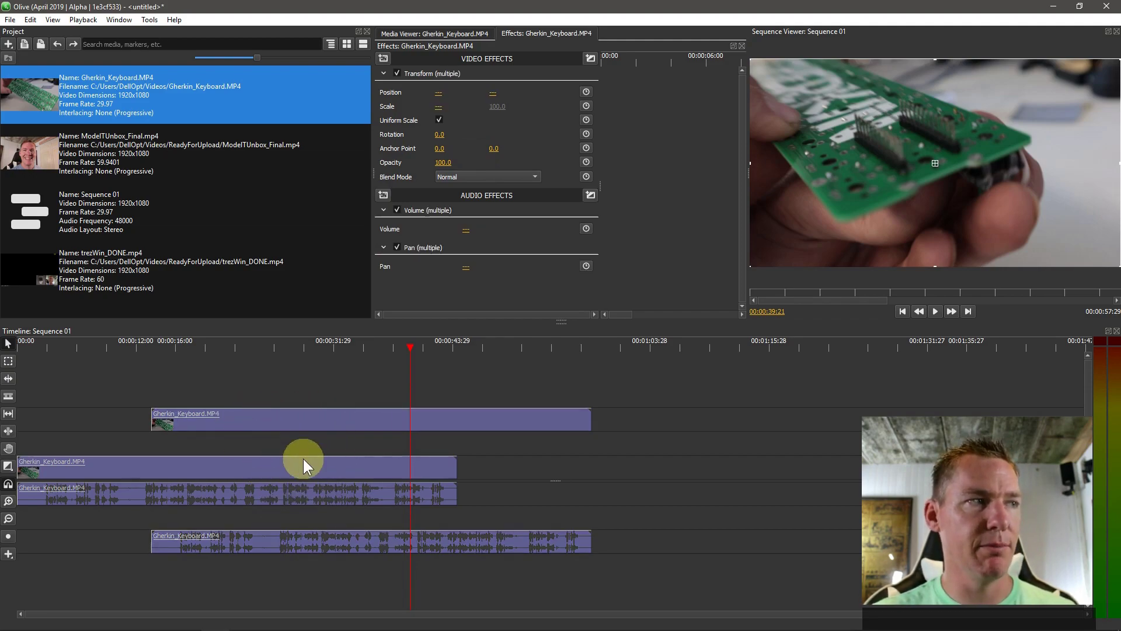
{"action": "left_click", "coordinate": [241, 402]}
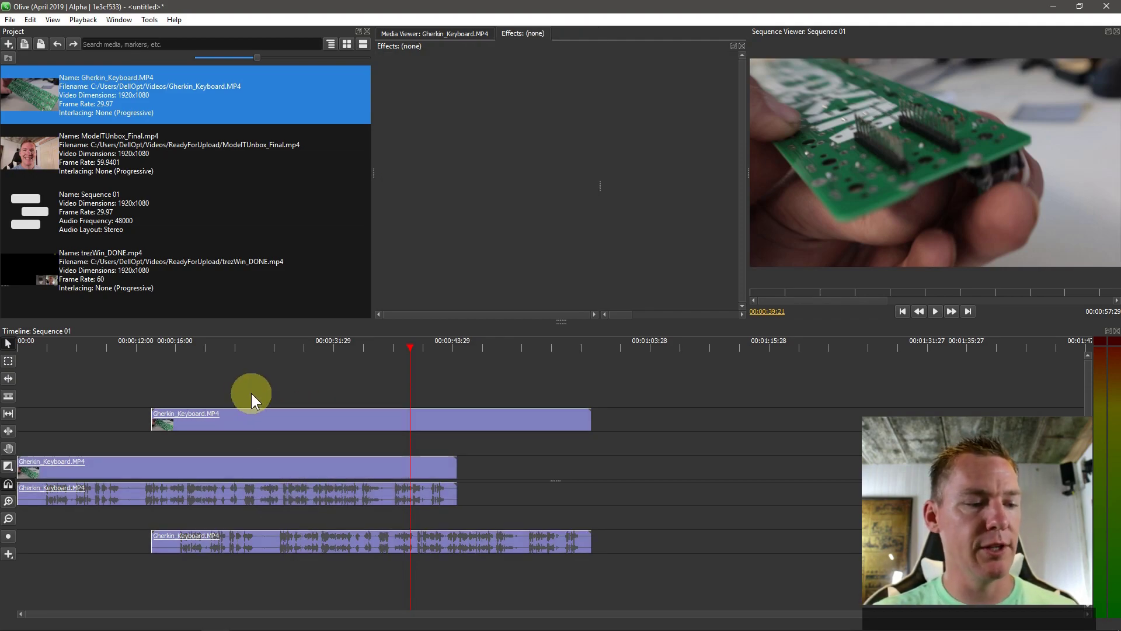
Rotate both Gherkin clips to -45.0 and shift one clip's anchor point in the frame.
{"action": "left_click", "coordinate": [263, 415]}
{"action": "left_click", "coordinate": [267, 468], "text": "shift"}
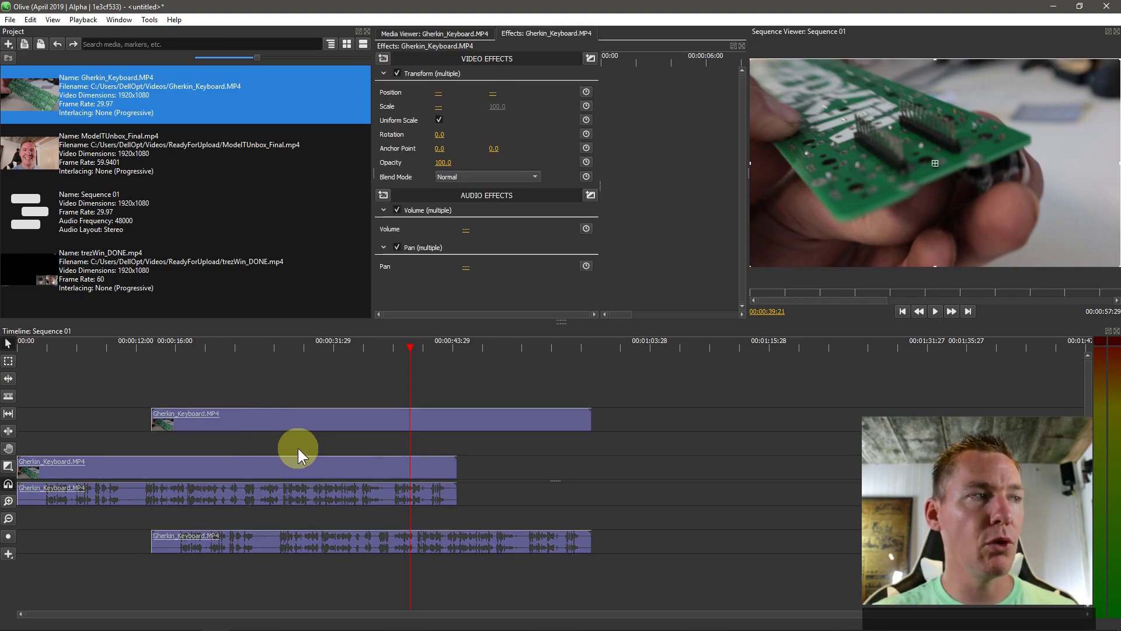
{"action": "left_click_drag", "start_coordinate": [442, 134], "coordinate": [427, 135]}
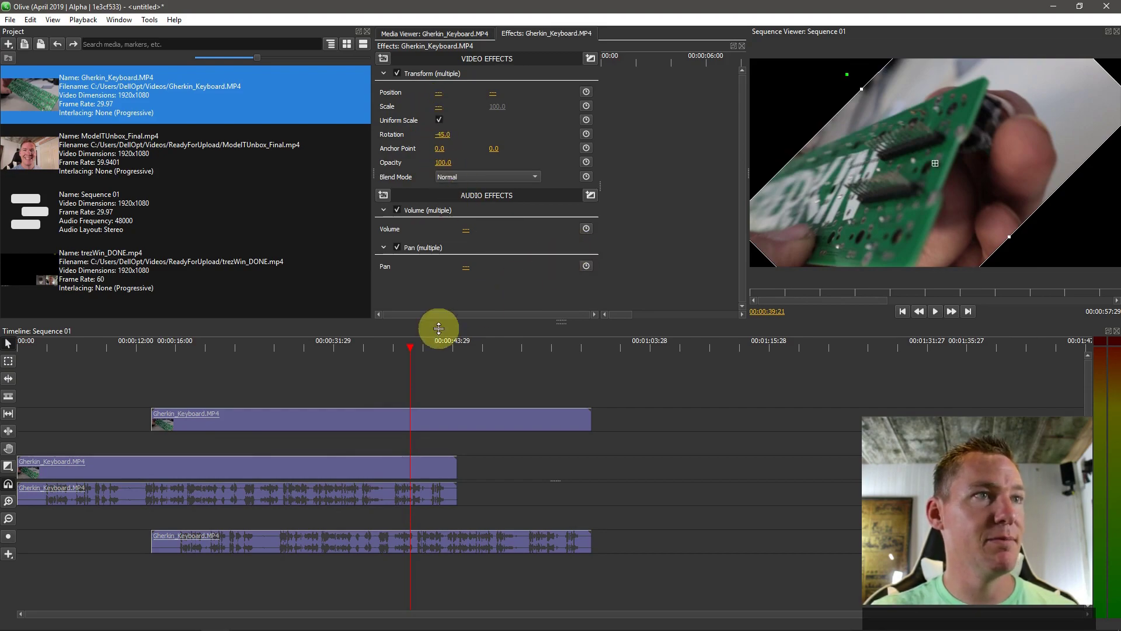
{"action": "left_click", "coordinate": [535, 408]}
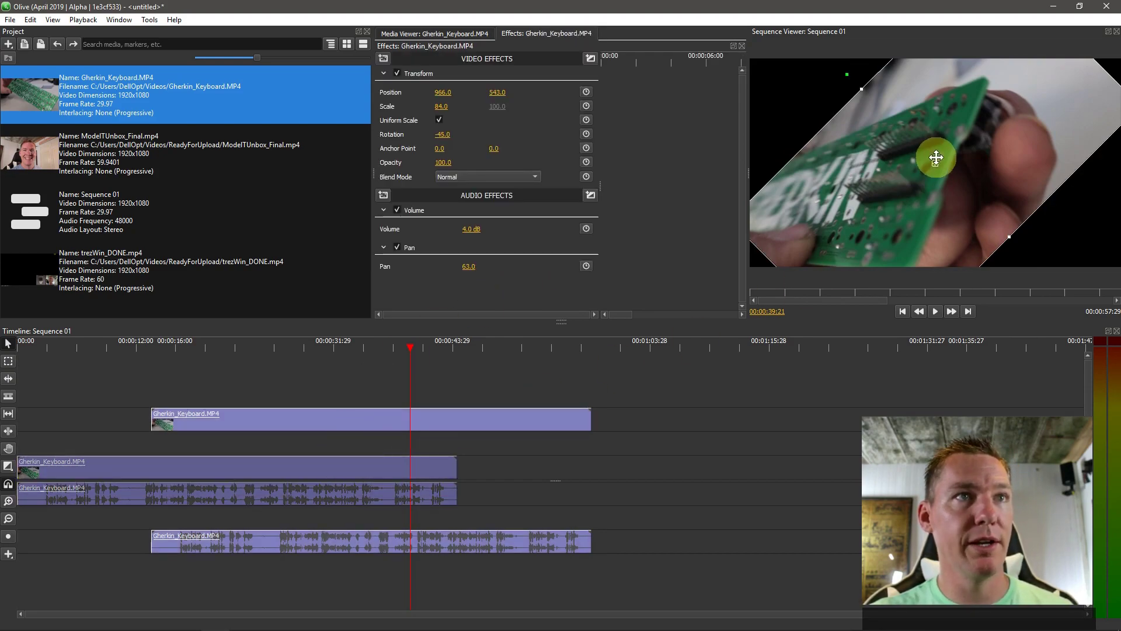
{"action": "left_click_drag", "start_coordinate": [937, 162], "coordinate": [962, 194]}
Drag the other rotated Gherkin_Keyboard copy in the viewer to Position 1339, 735.
{"action": "left_click", "coordinate": [333, 464]}
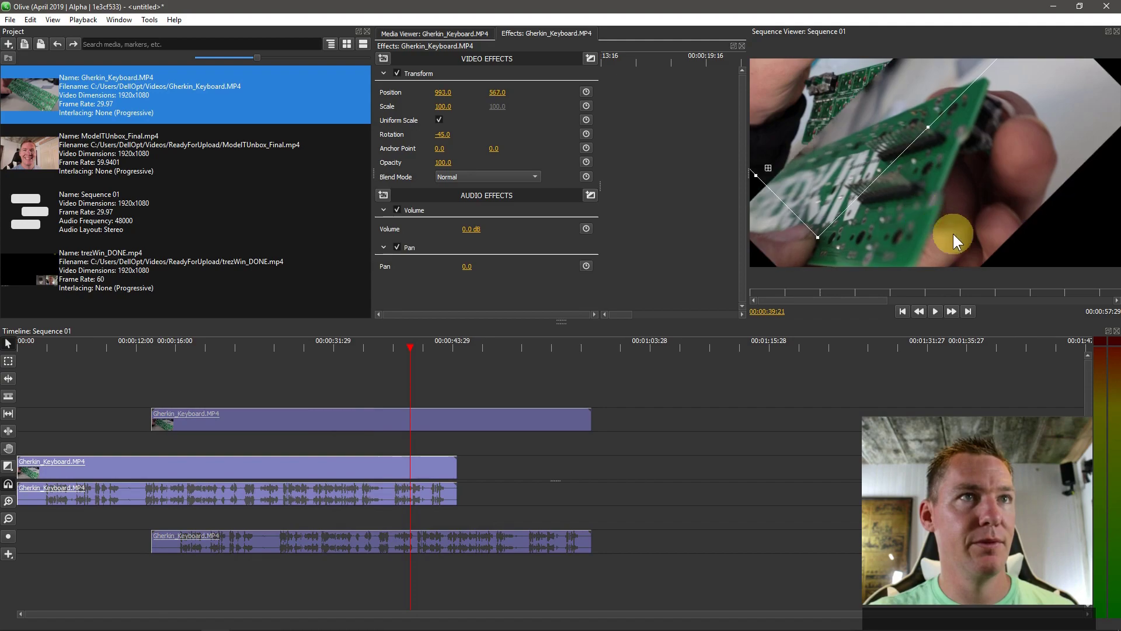
{"action": "left_click_drag", "start_coordinate": [956, 236], "coordinate": [1037, 286]}
{"action": "left_click_drag", "start_coordinate": [930, 223], "coordinate": [881, 193]}
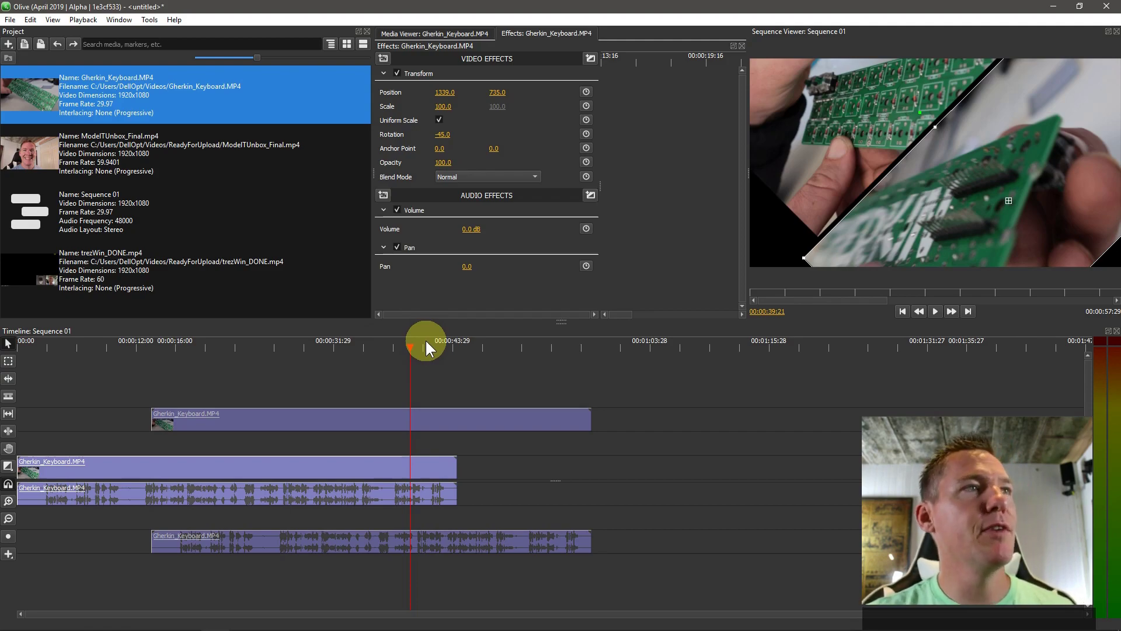
Check the video effects list, then return the playhead to 00:00:36:20.
{"action": "left_click", "coordinate": [383, 59]}
{"action": "left_click", "coordinate": [381, 58]}
{"action": "left_click", "coordinate": [380, 349]}
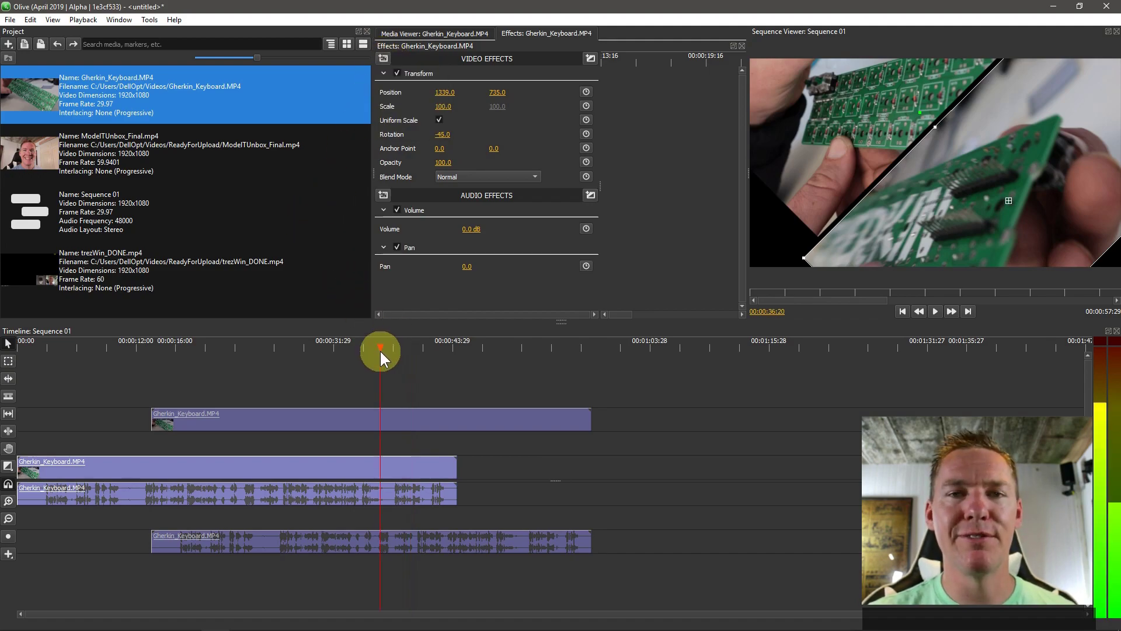